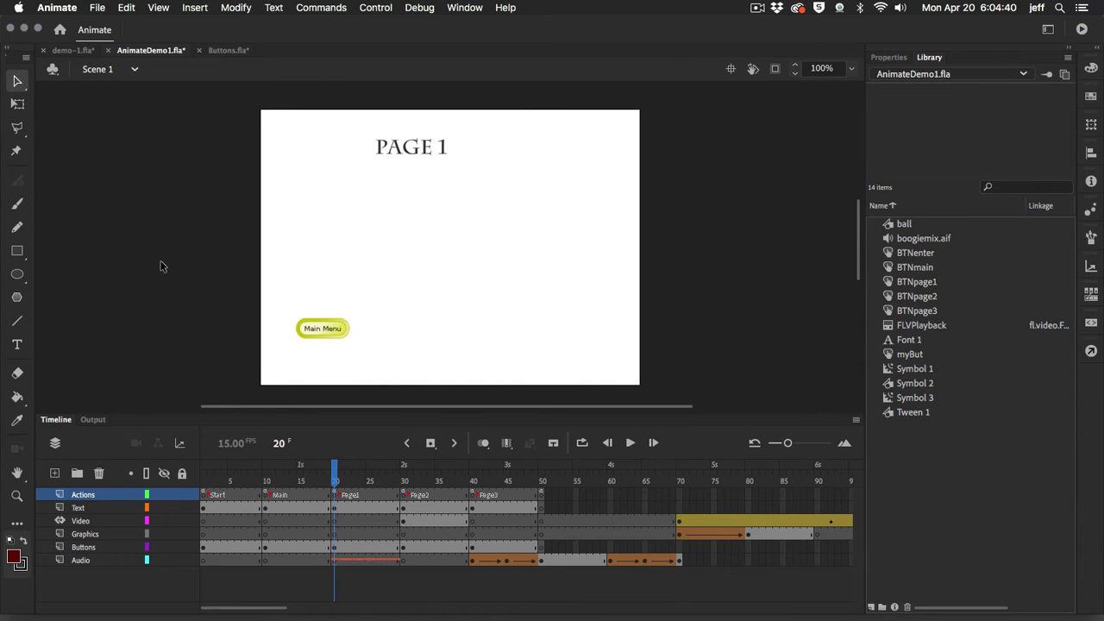
Start a new document setup, cancel it, and browse the Animate application menu.
key("super+n")
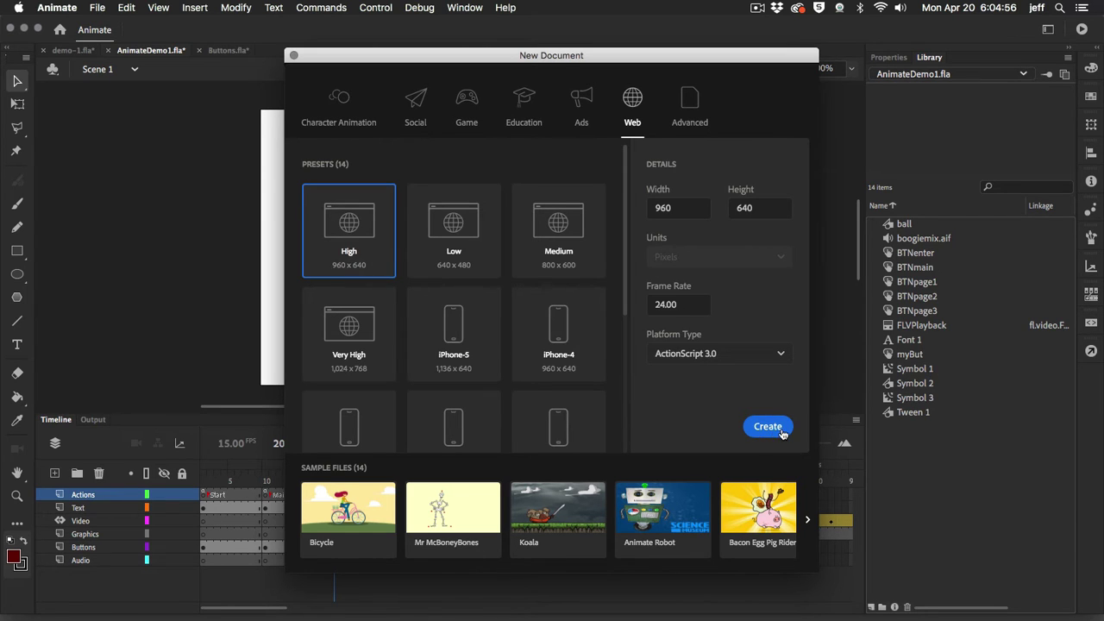
left_click(294, 56)
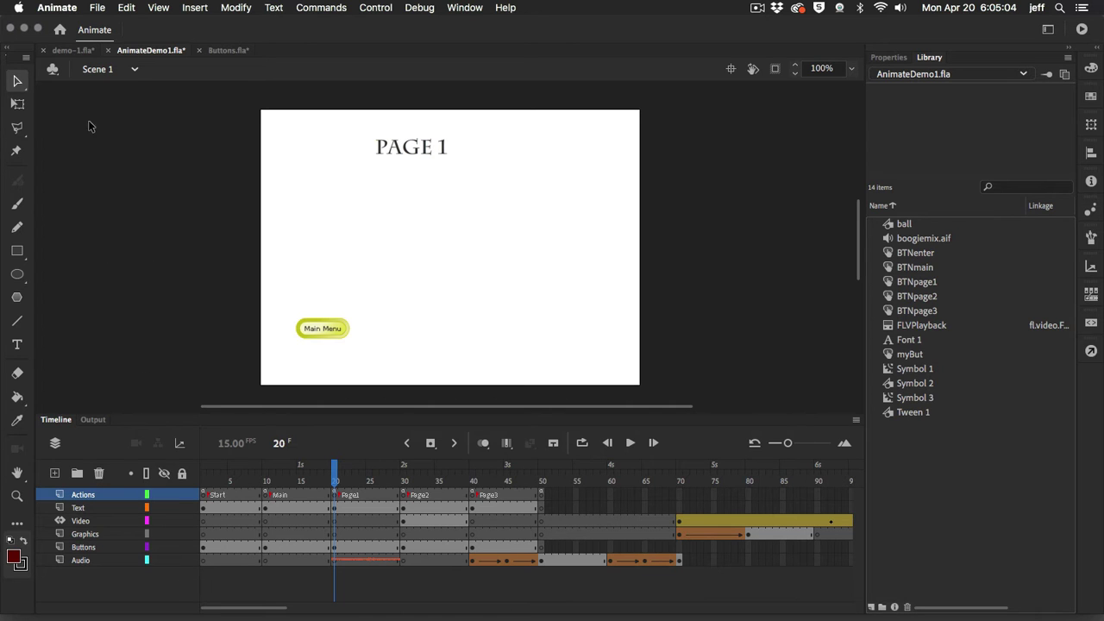
left_click(53, 7)
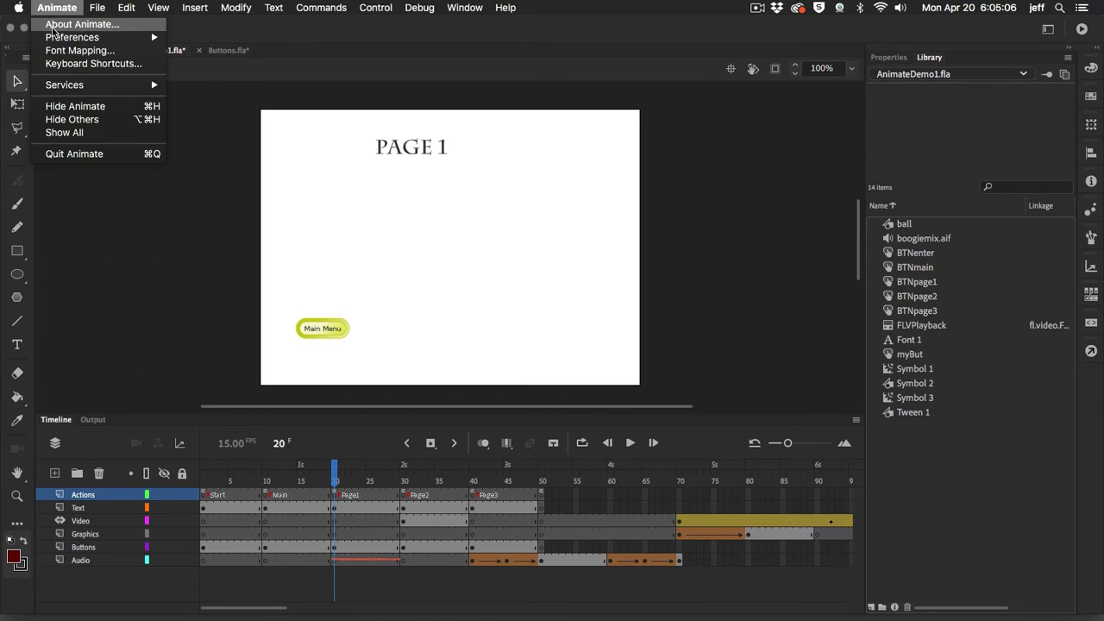
mouse_move(59, 40)
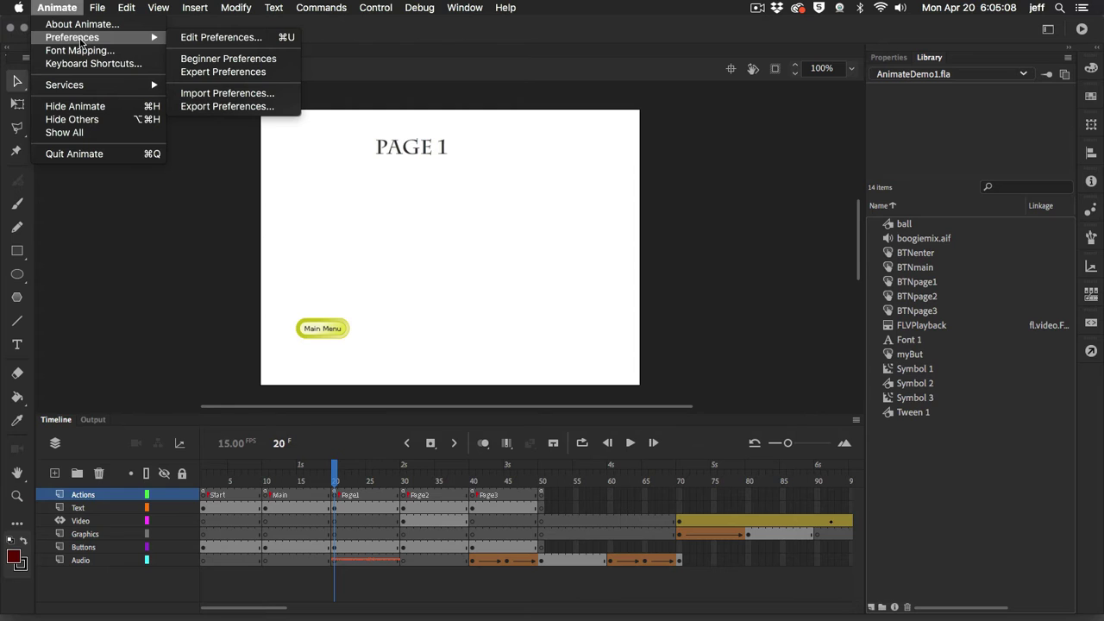
left_click(65, 4)
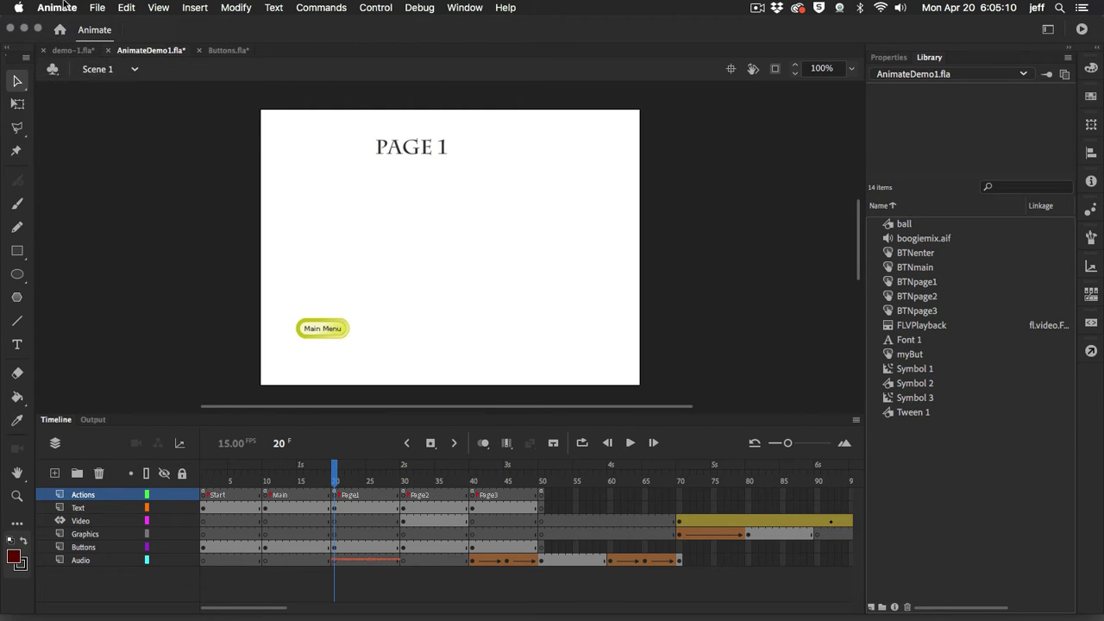
Switch Animate to Beginner Preferences.
left_click(68, 6)
mouse_move(67, 39)
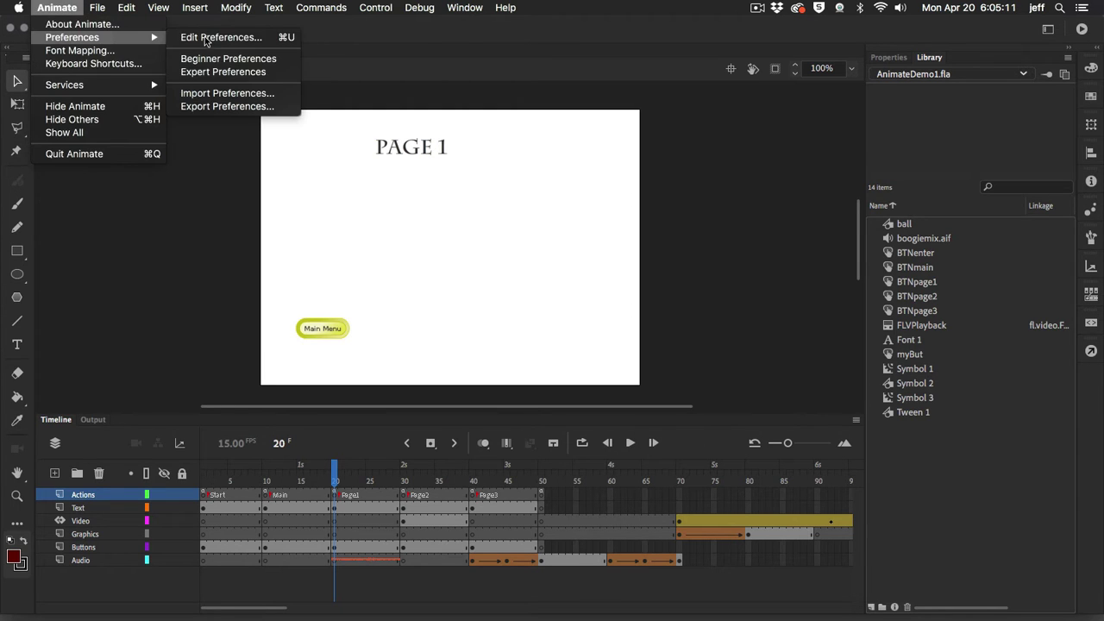
left_click(251, 60)
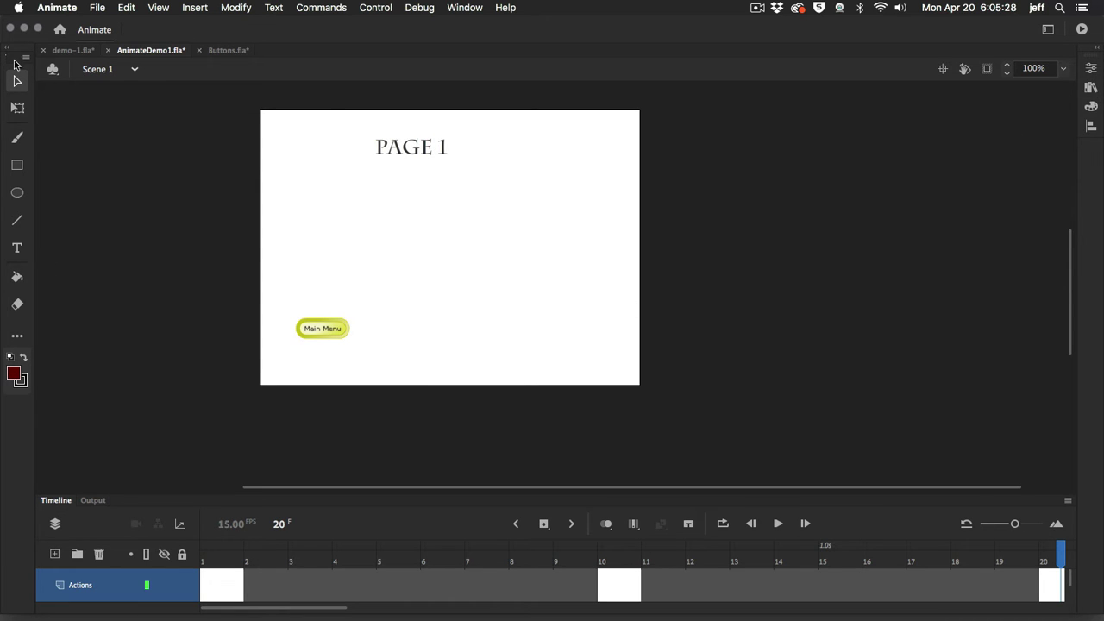
Restore Expert Preferences and enlarge the timeline to show all six layers.
left_click(72, 8)
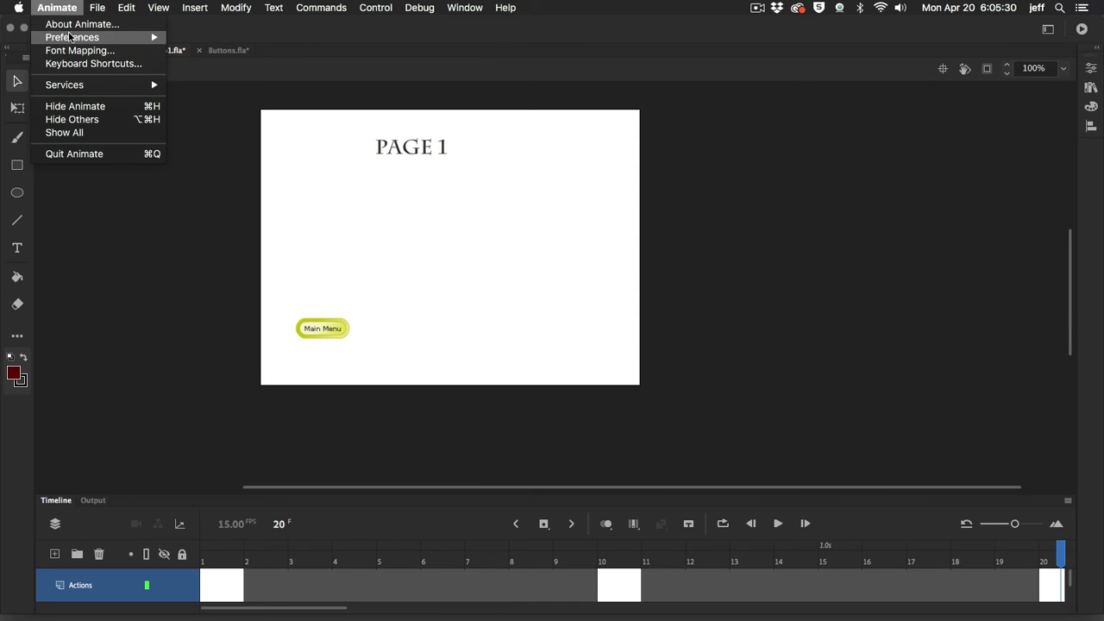
mouse_move(73, 41)
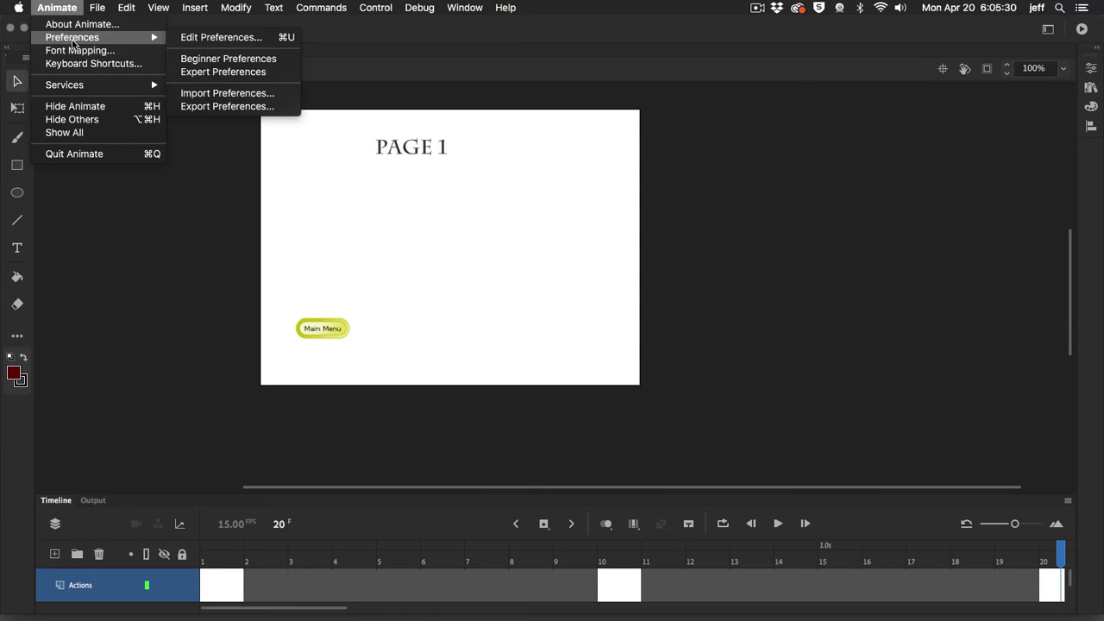
left_click(245, 74)
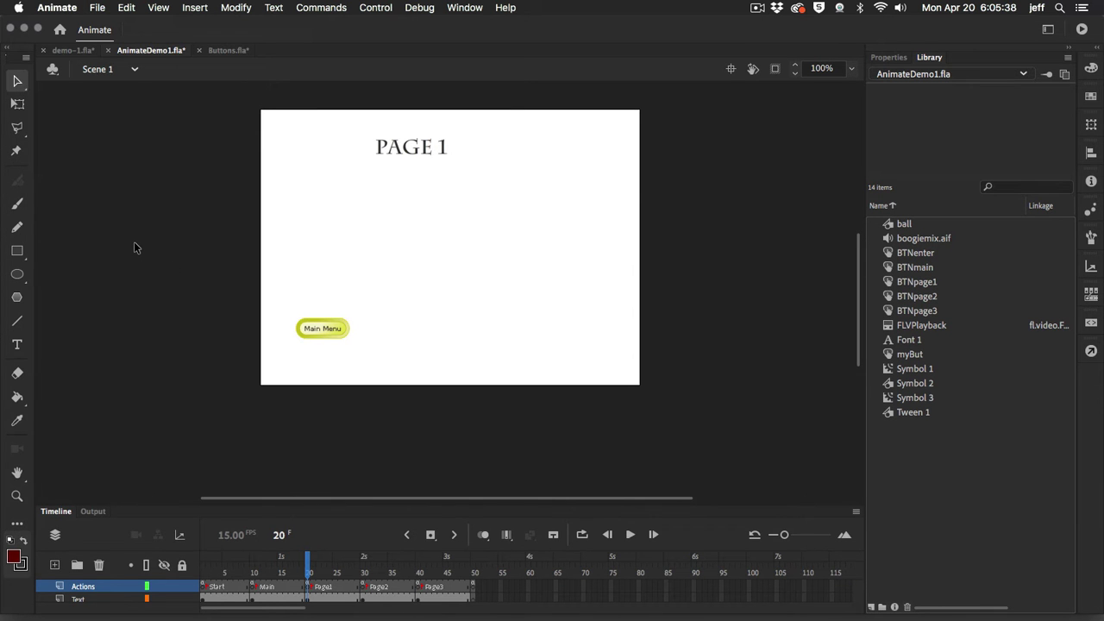
left_click_drag(635, 505, 640, 431)
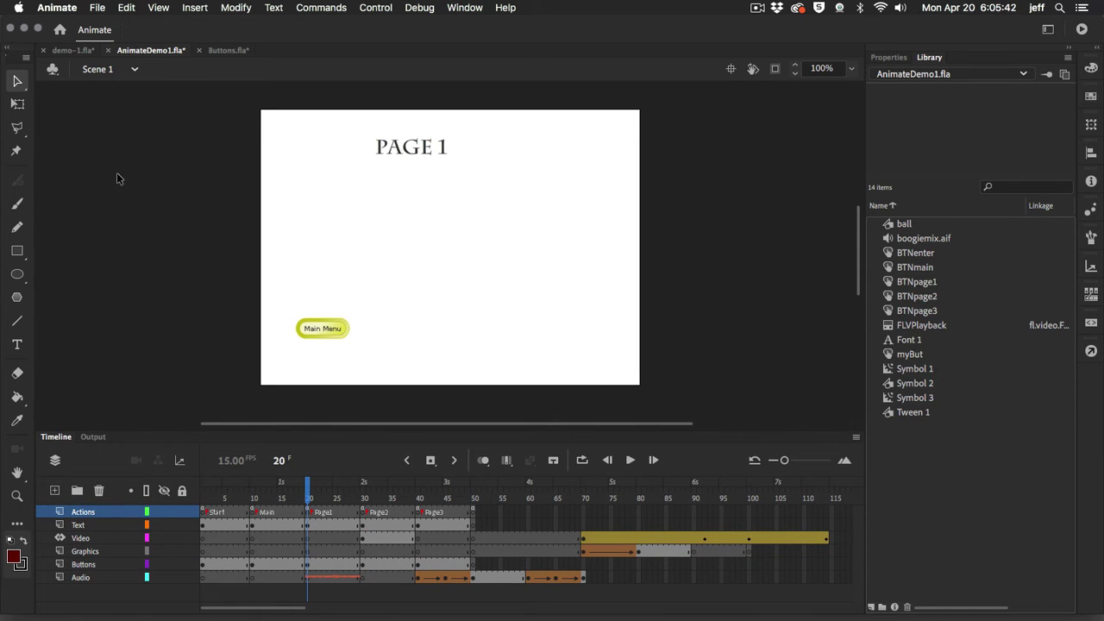
left_click(58, 7)
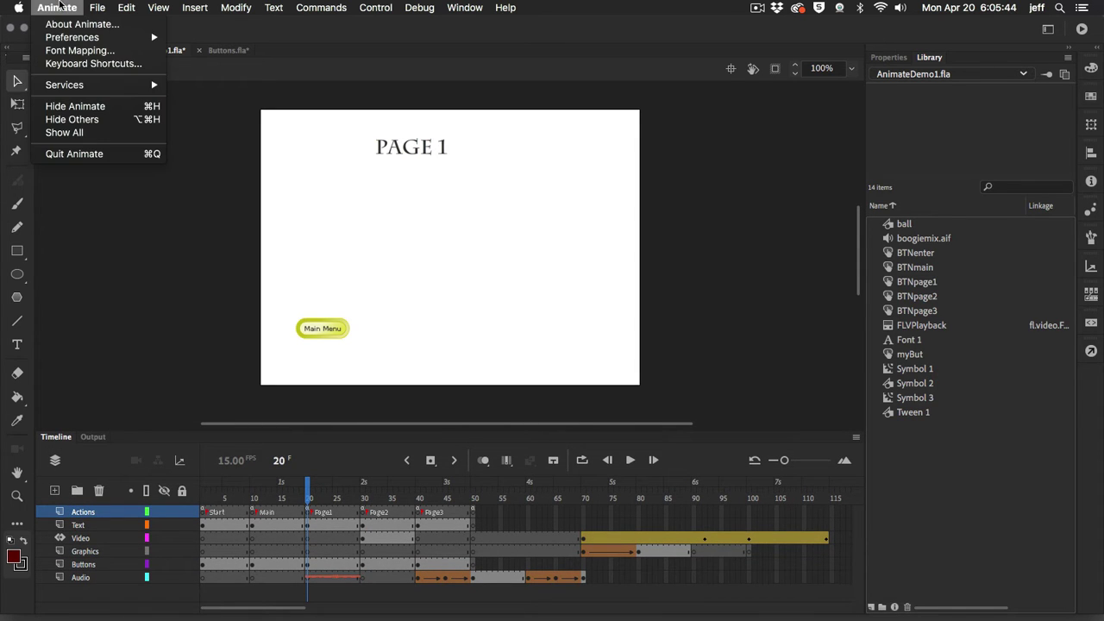
mouse_move(65, 40)
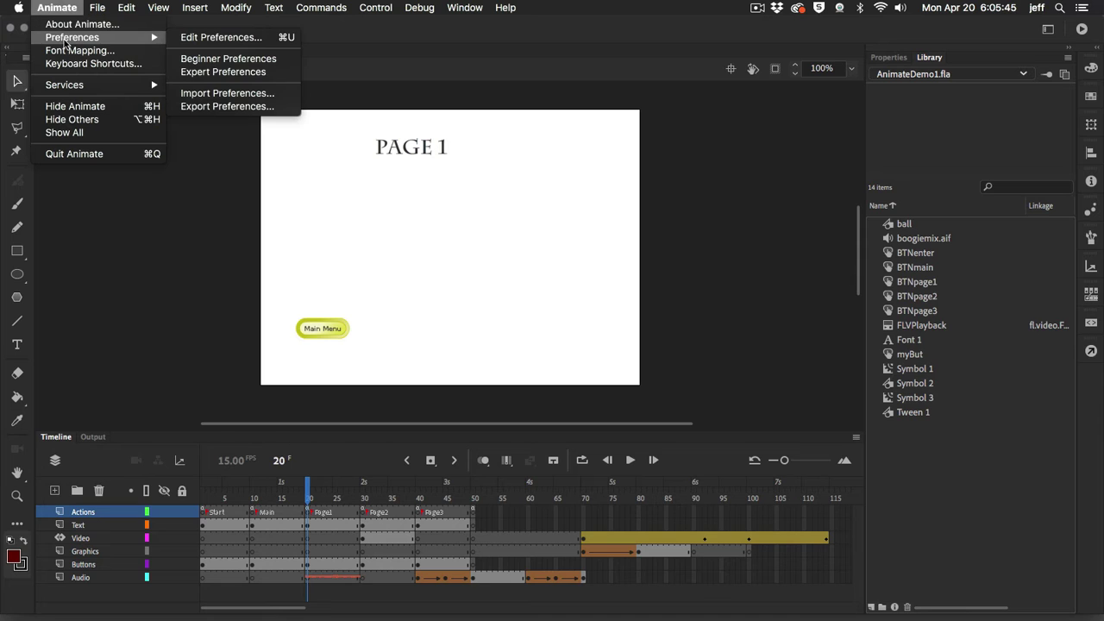
Open General preferences and try the Light UI theme.
left_click(218, 38)
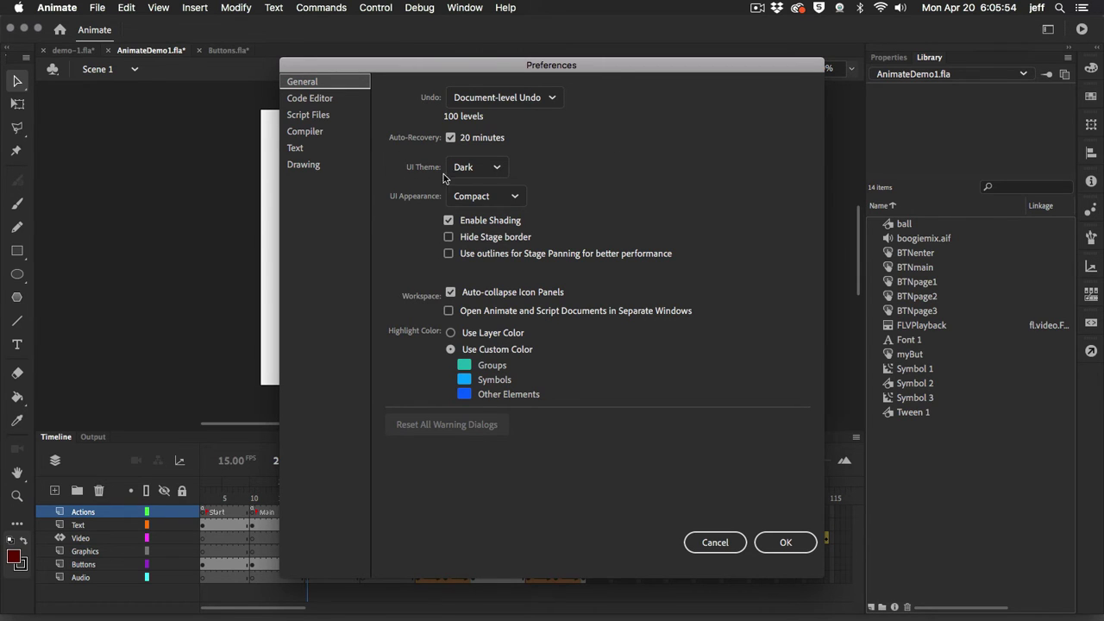
left_click(498, 169)
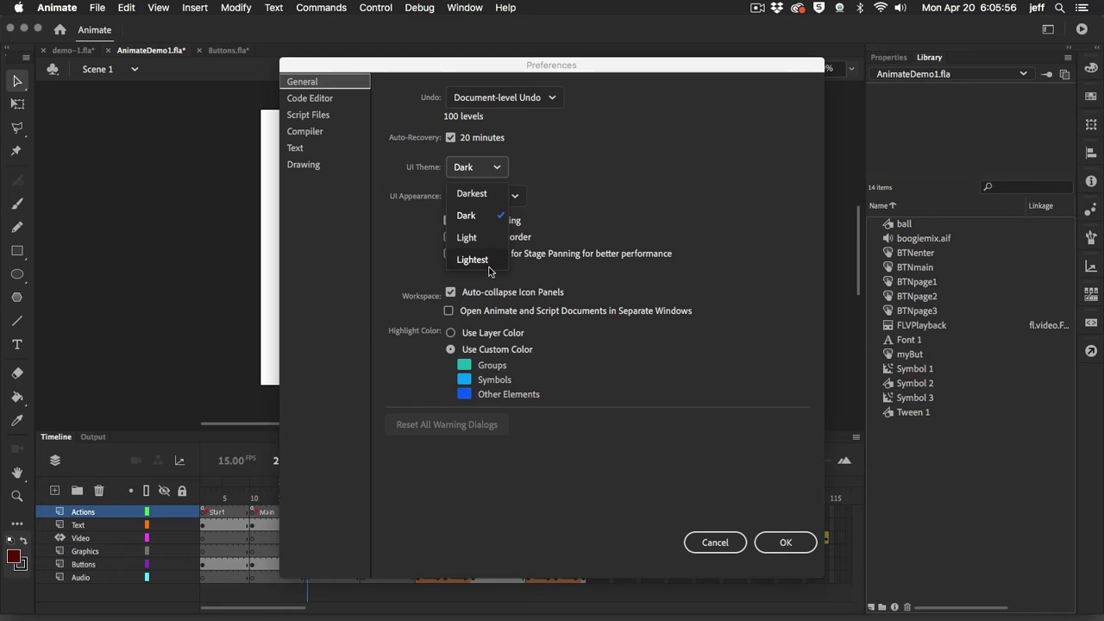
left_click(490, 238)
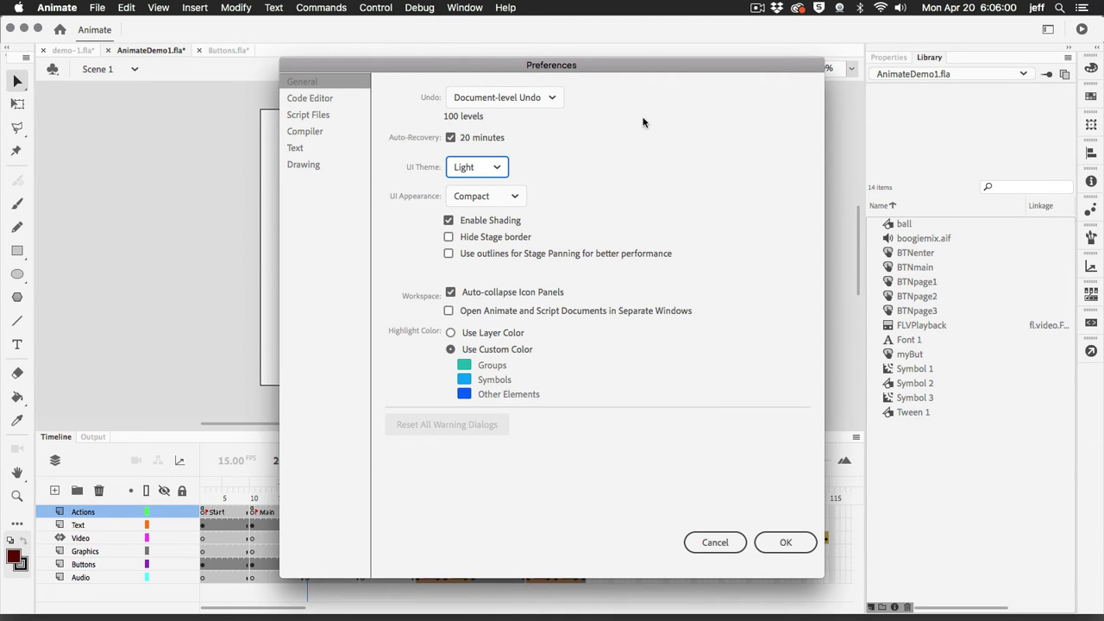
left_click_drag(652, 66, 585, 55)
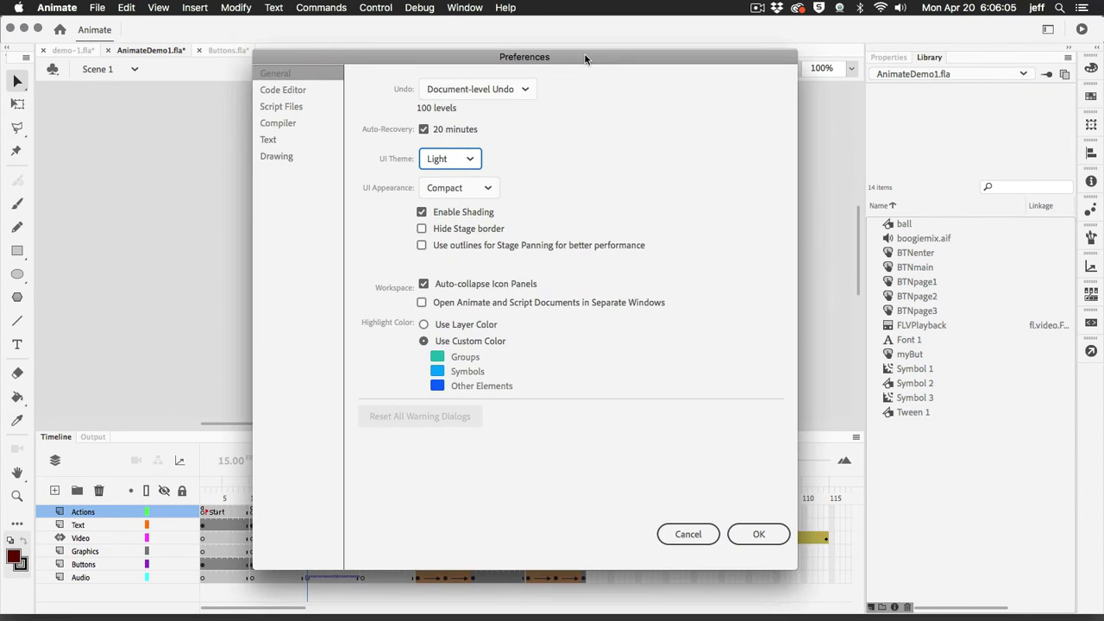
Try the Darkest UI theme, then settle back on Dark.
left_click(477, 162)
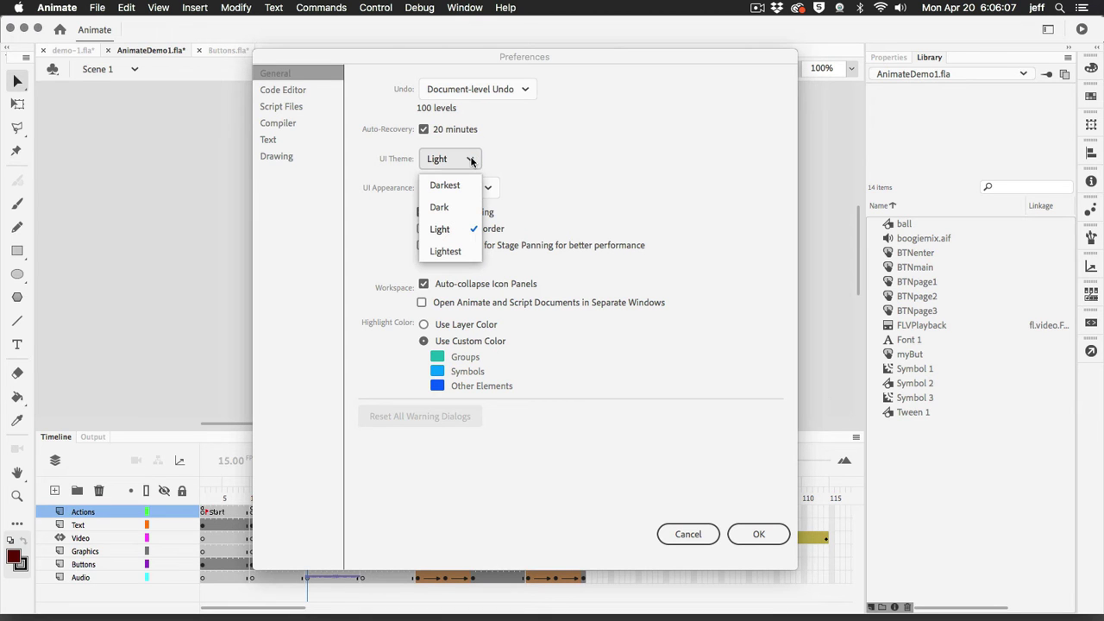
left_click(450, 210)
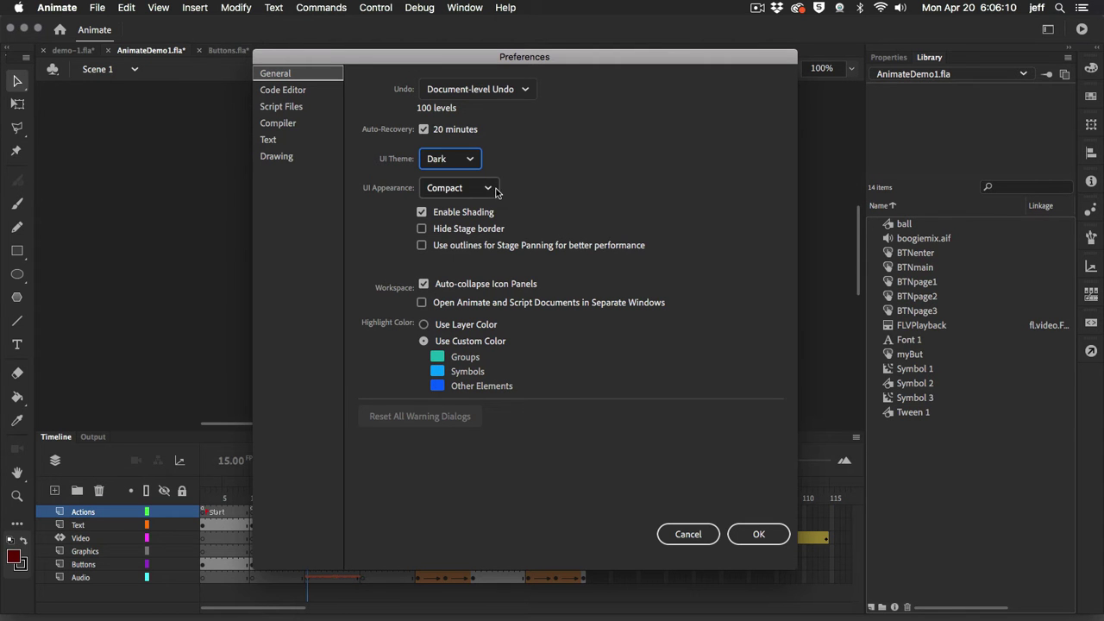
left_click(471, 163)
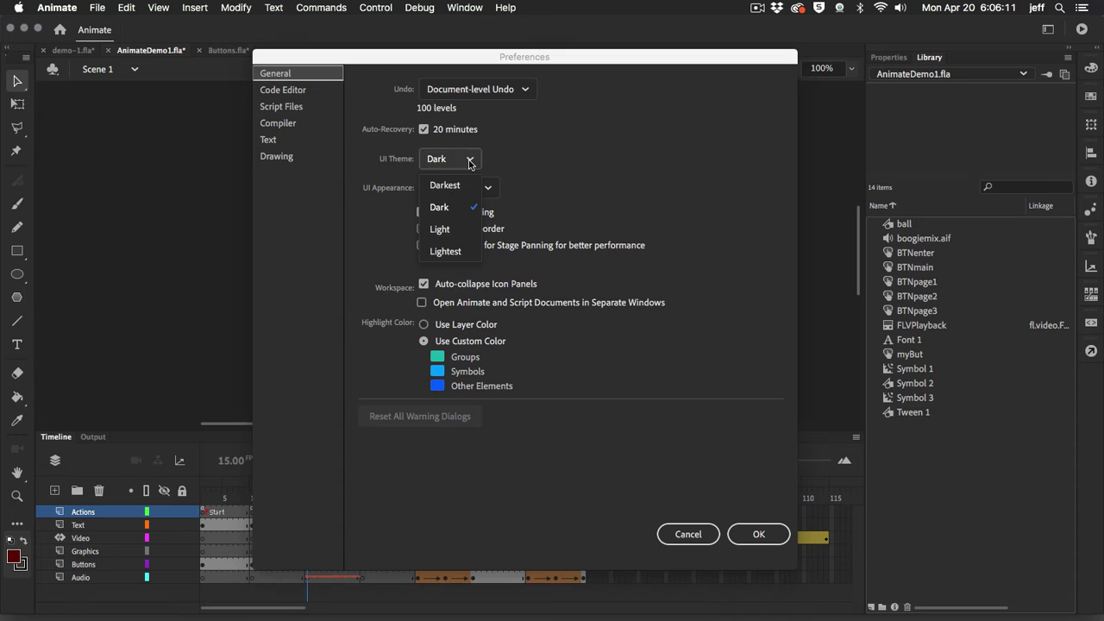
left_click(457, 186)
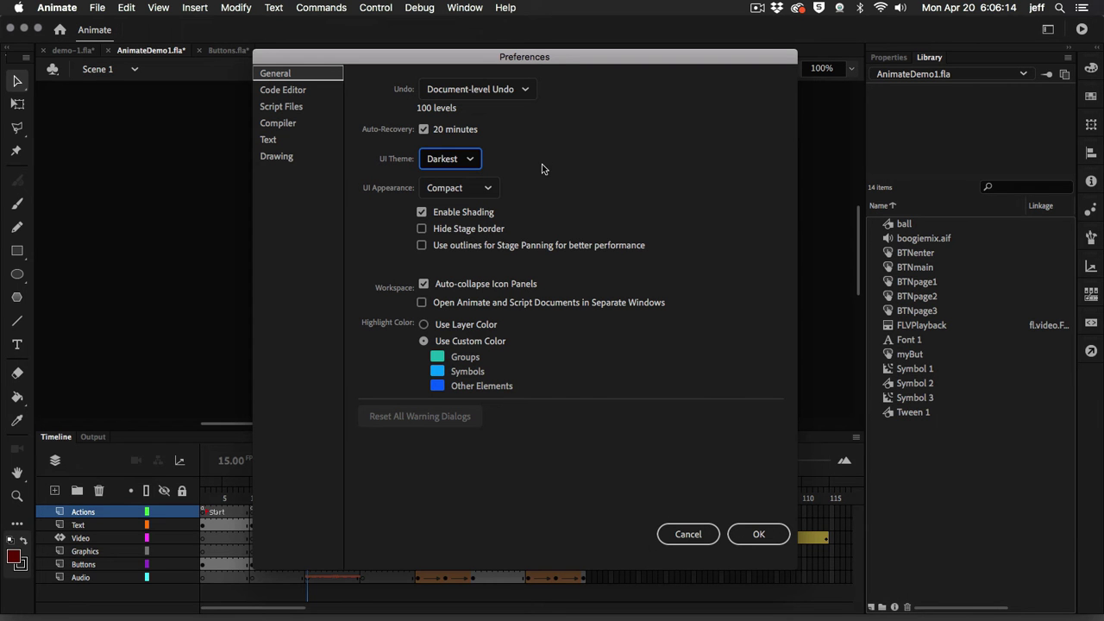
left_click_drag(552, 67, 578, 133)
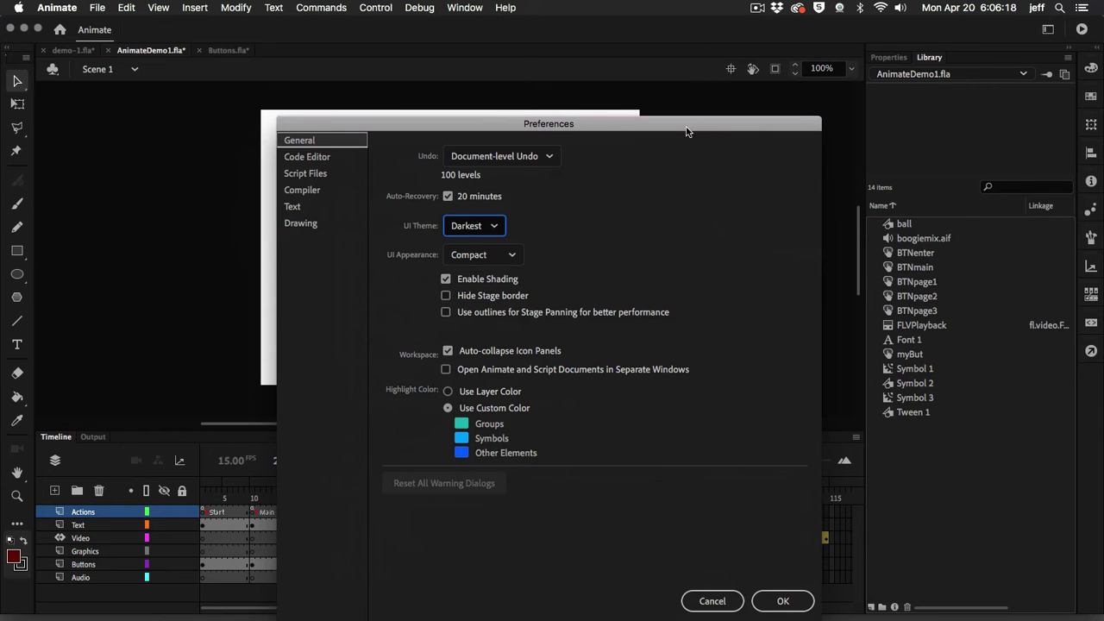
left_click_drag(688, 128, 699, 76)
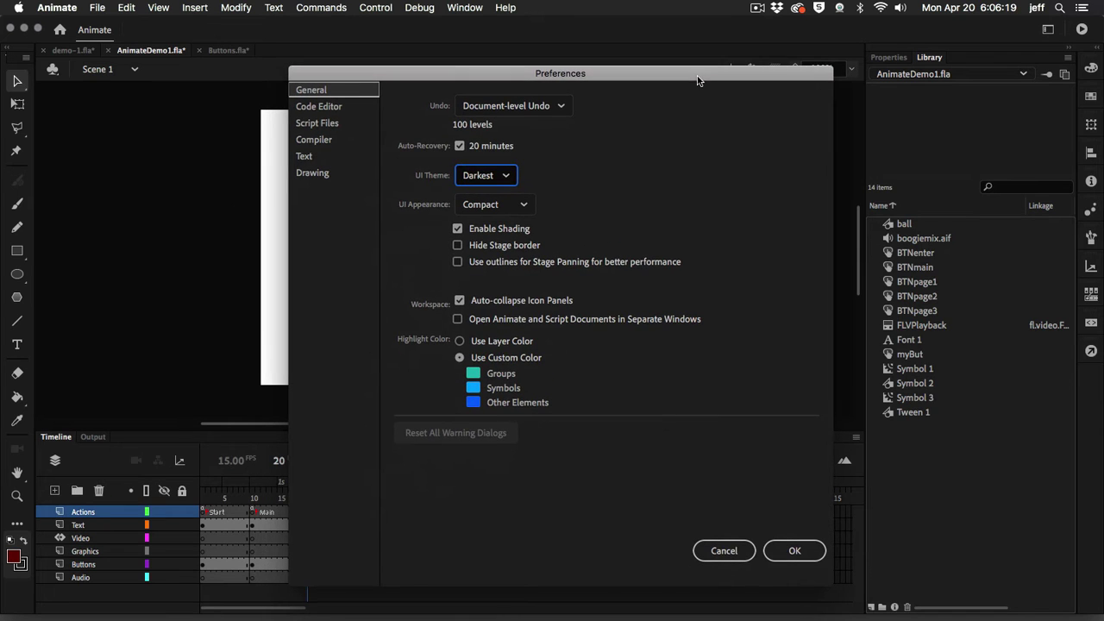
left_click(509, 179)
left_click(483, 227)
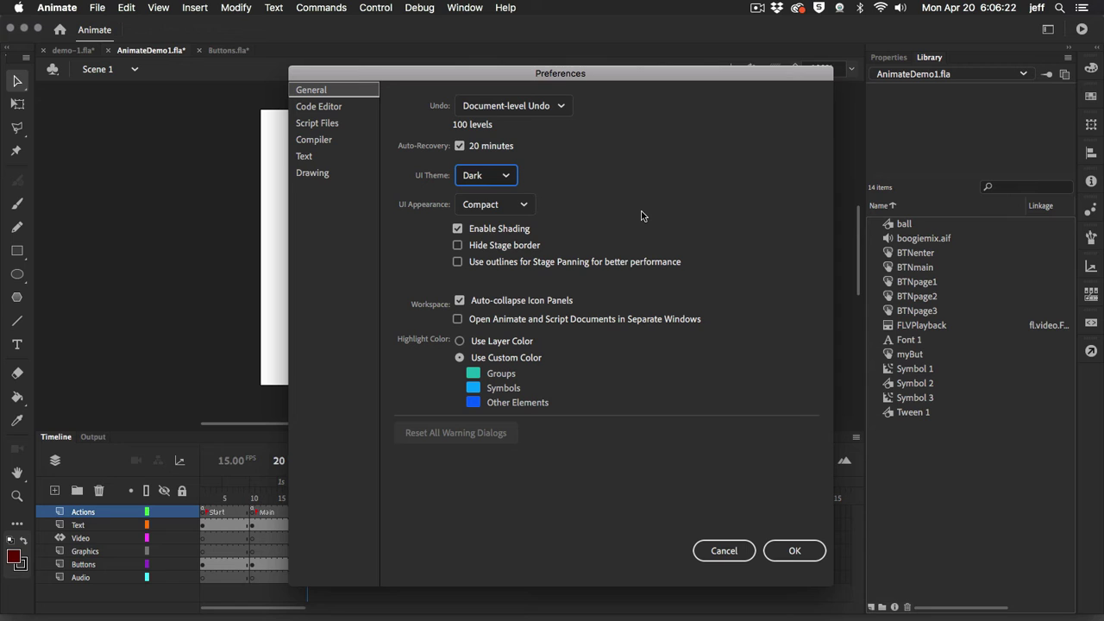
left_click(524, 206)
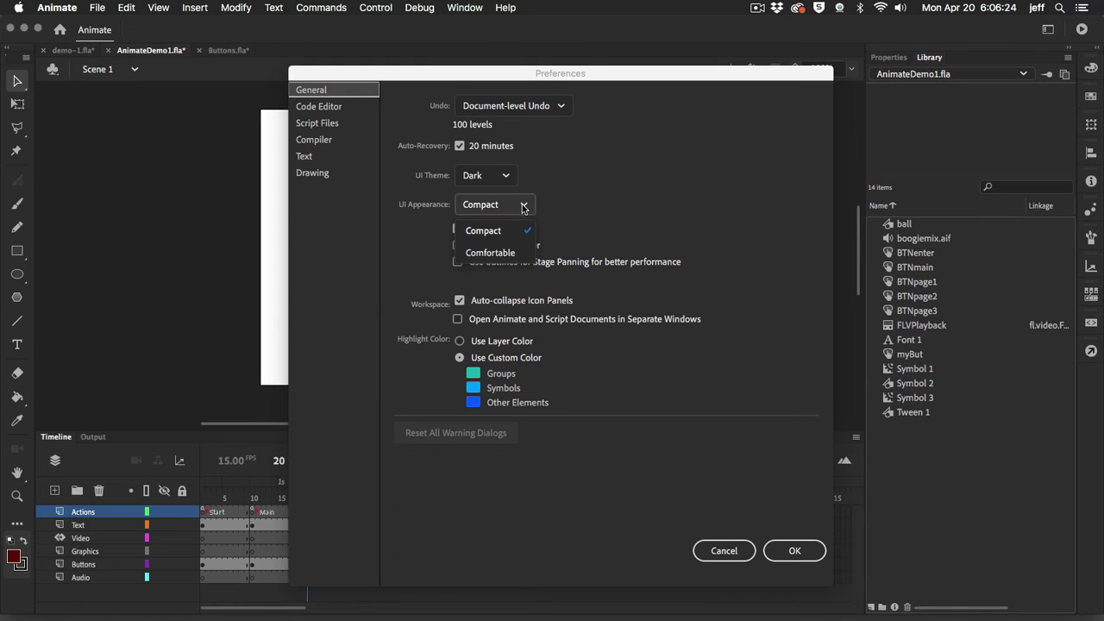
left_click(524, 256)
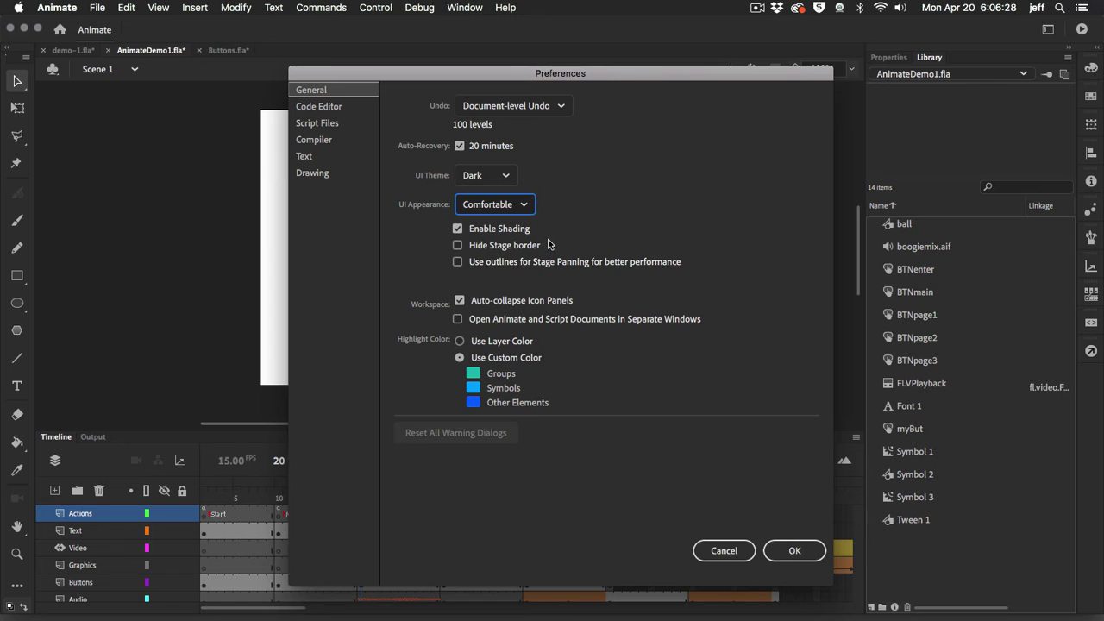
left_click(524, 206)
left_click(485, 231)
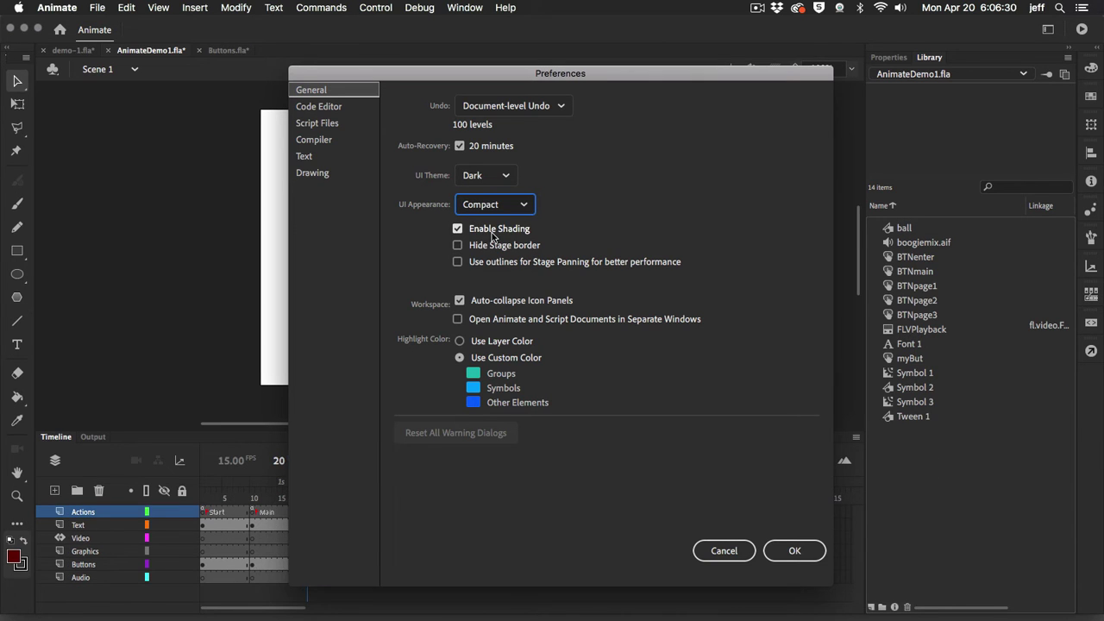
left_click(460, 149)
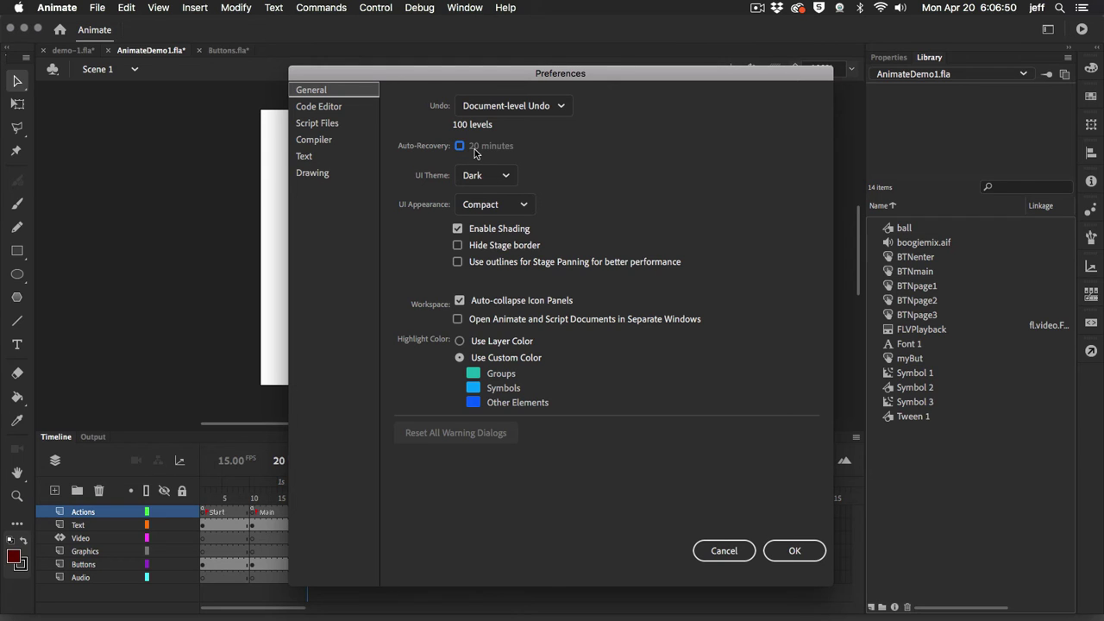
left_click(465, 149)
Apply the preferences, then glance at the Library and Properties panels.
left_click(794, 552)
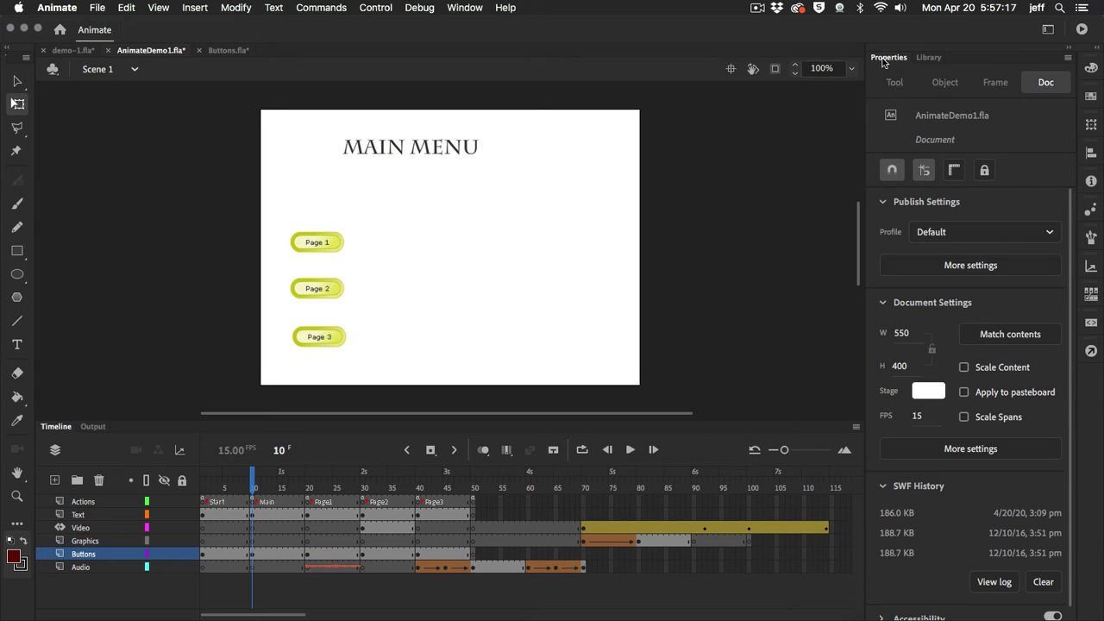
left_click(930, 58)
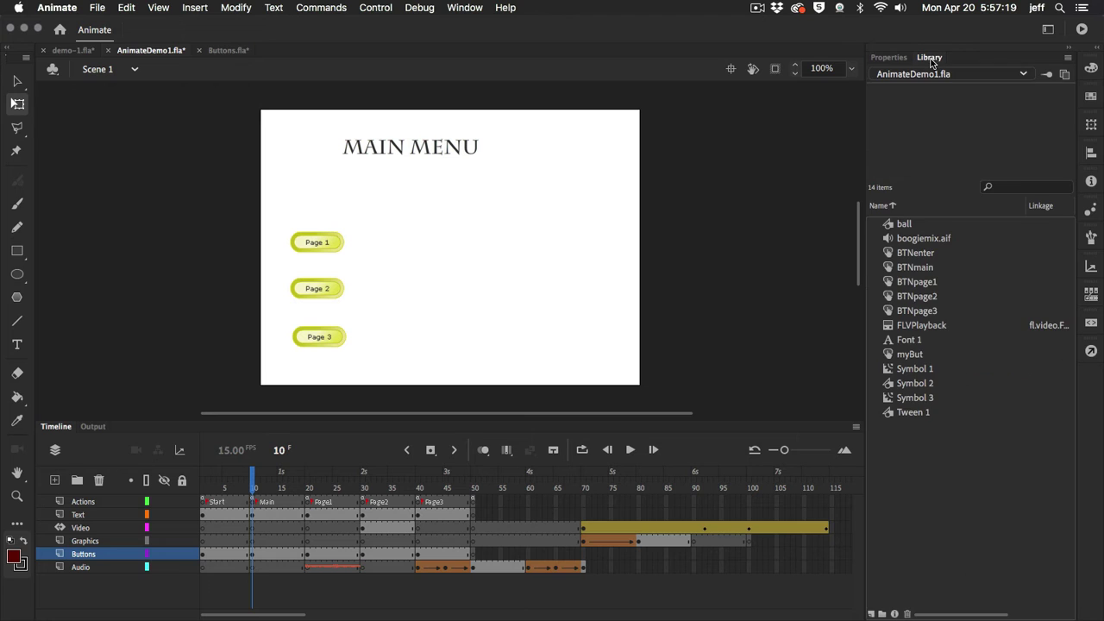
left_click(879, 60)
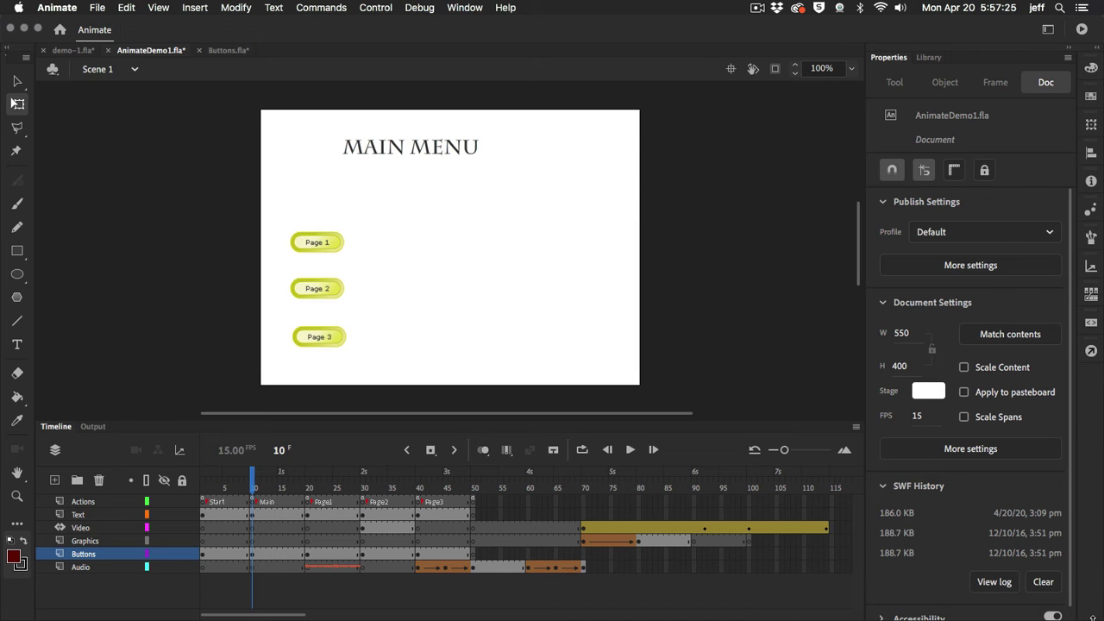
mouse_move(1082, 617)
left_mouse_down()
mouse_move(1079, 590)
mouse_move(1082, 614)
left_mouse_up()
scroll(1074, 509, "down", 1)
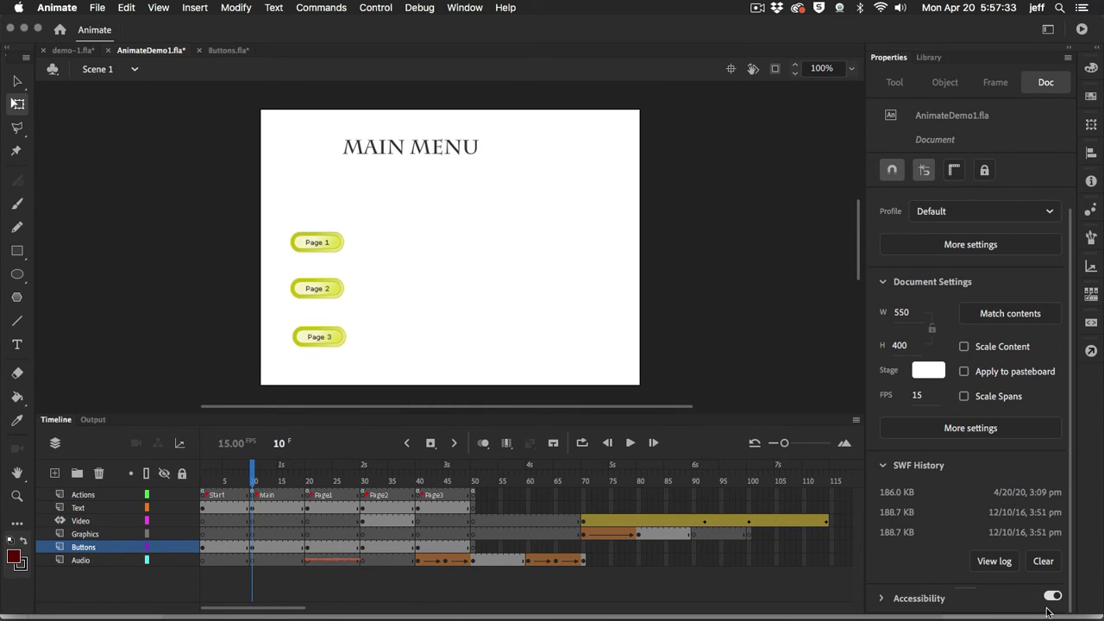
scroll(992, 388, "up", 1)
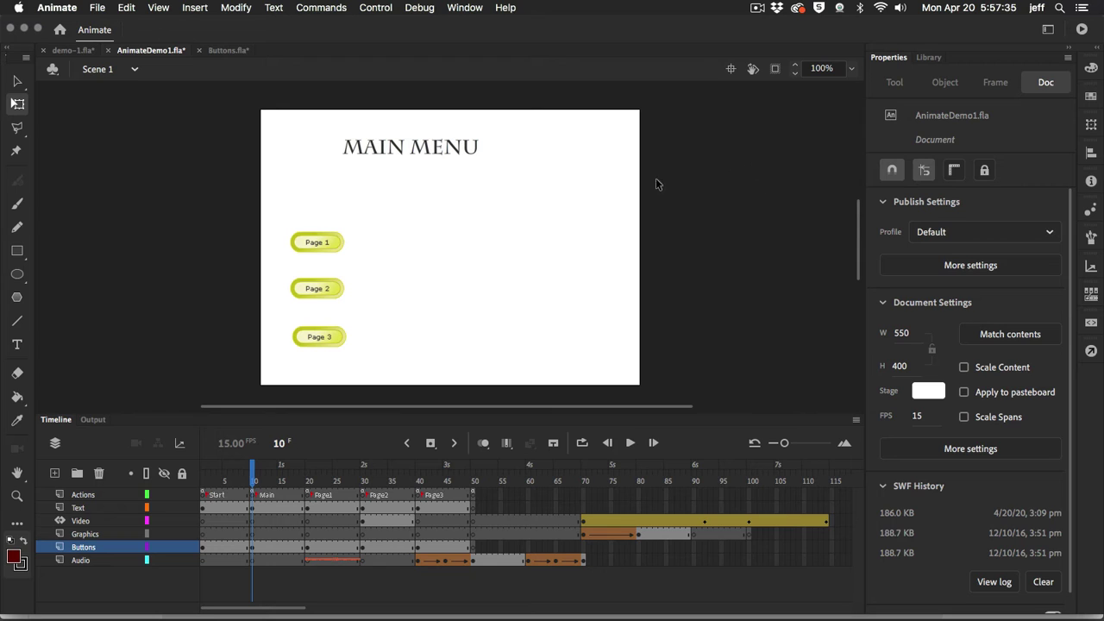
With the Selection tool, select the Page 1, Page 2 and Page 3 buttons, then deselect.
left_click(18, 82)
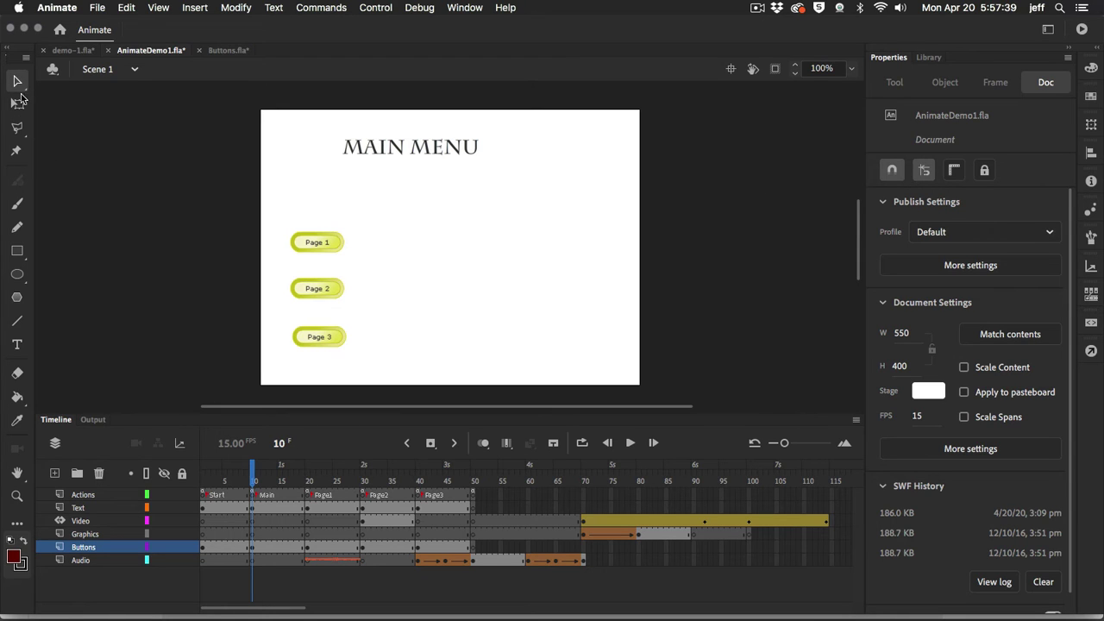
left_click(320, 249)
left_click(321, 294)
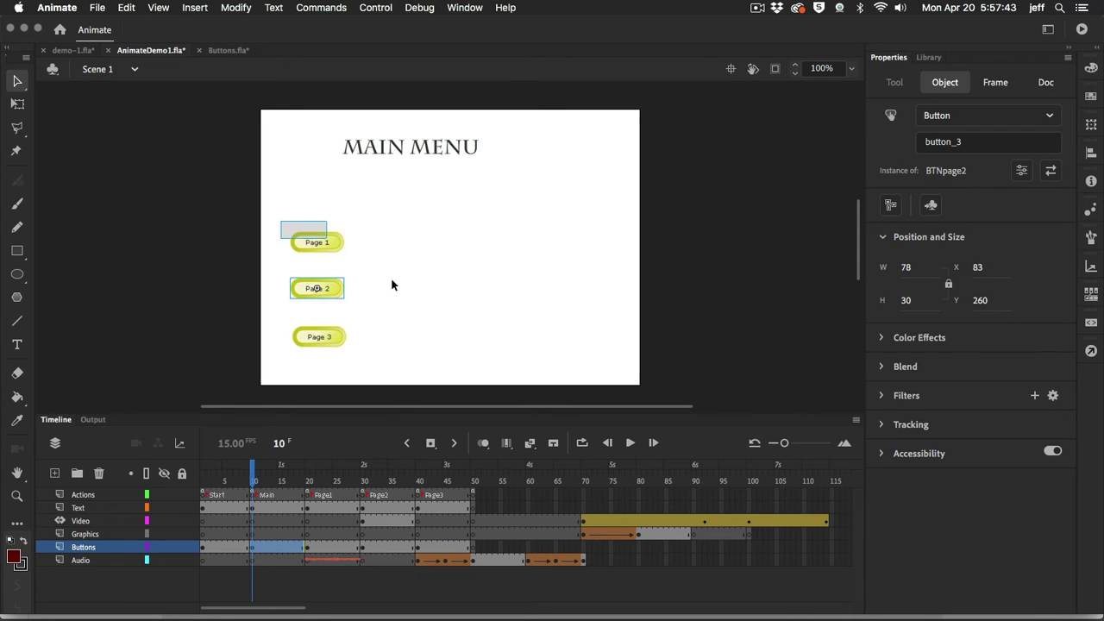
left_click_drag(392, 285, 384, 357)
left_click(456, 319)
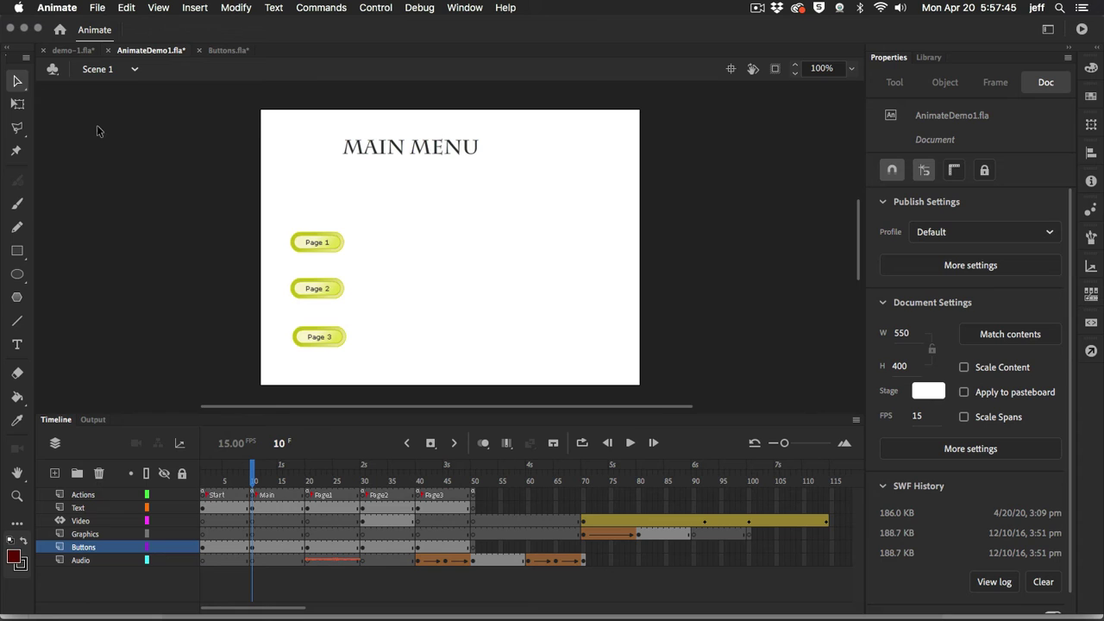
Scale the Page 1 button to 232 by 152 with Free Transform, then undo it.
left_click(17, 104)
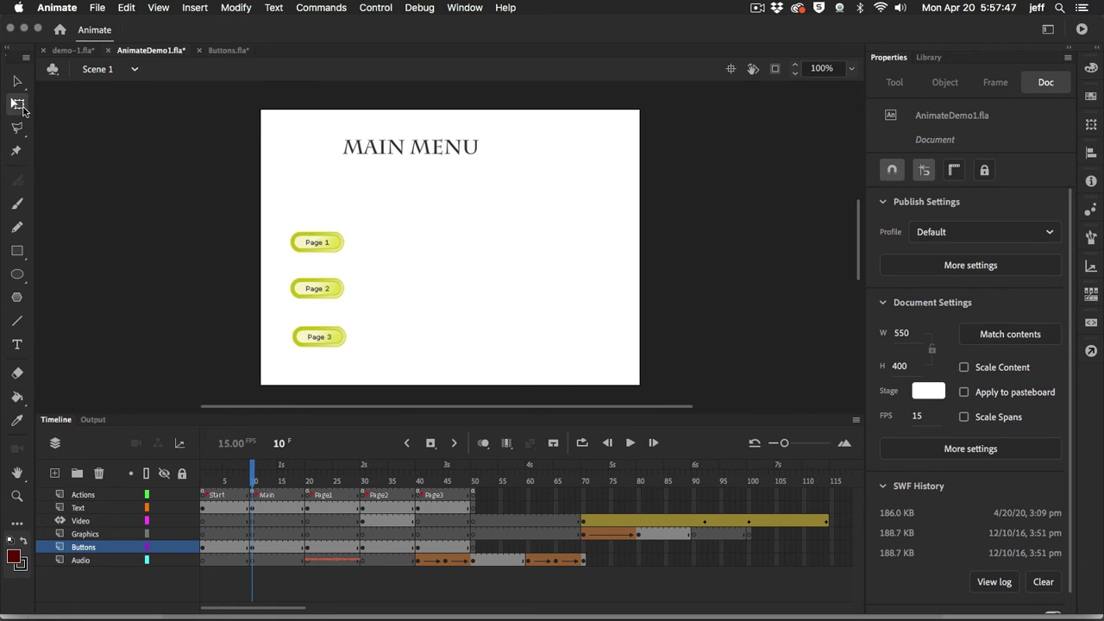
left_click(332, 252)
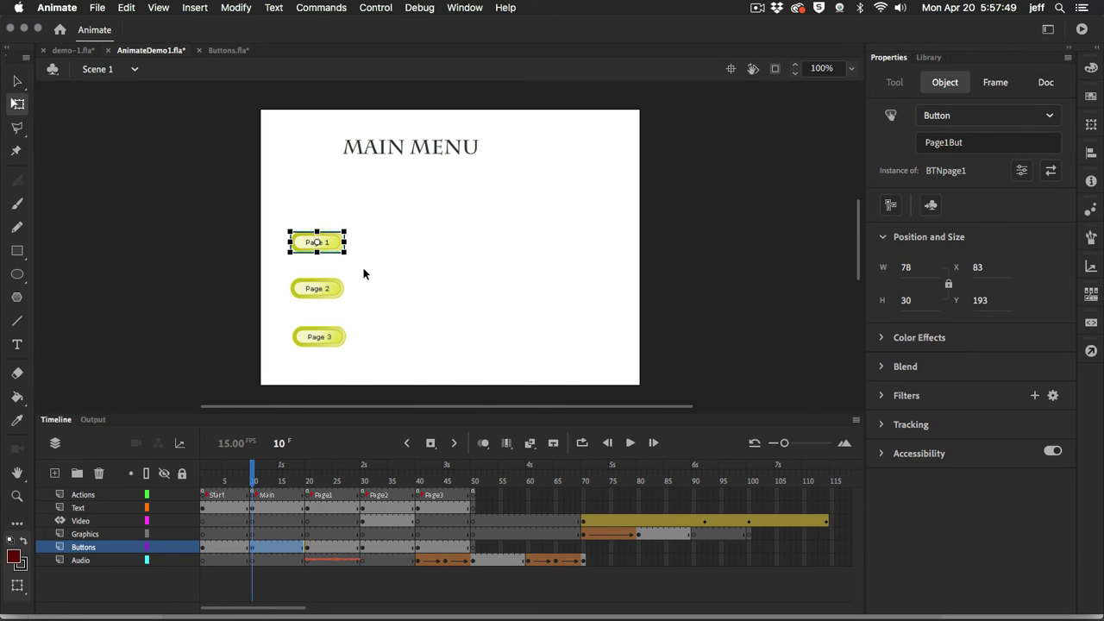
left_click_drag(345, 252, 396, 295)
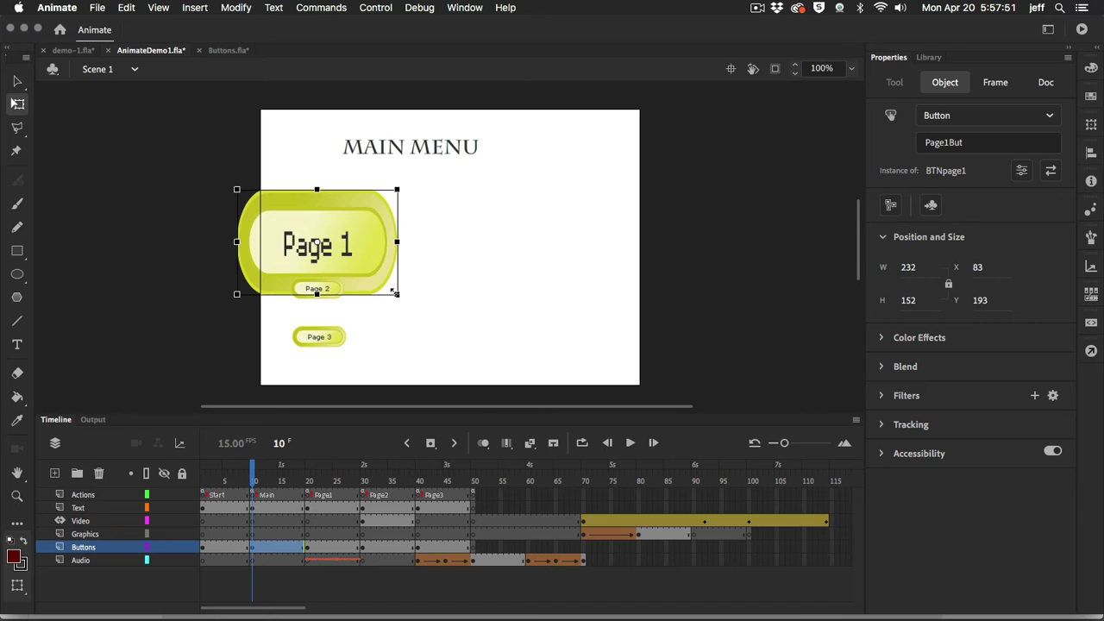
key("super+z")
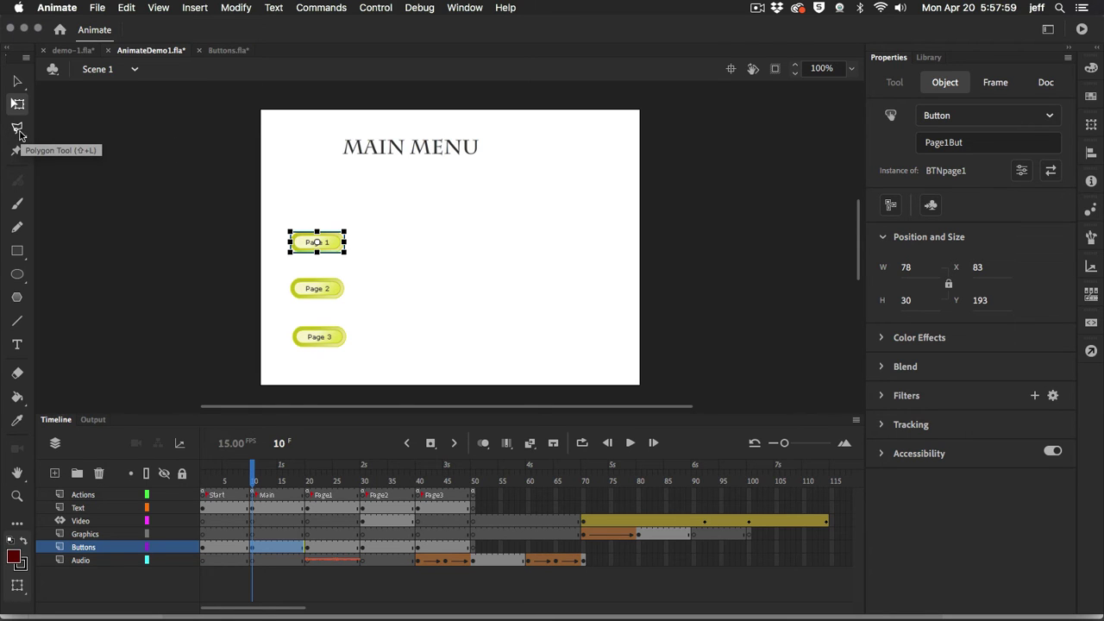
Preview the Polygon Lasso, Rectangle, Oval, PolyStar, Line and Text tools.
left_click(17, 129)
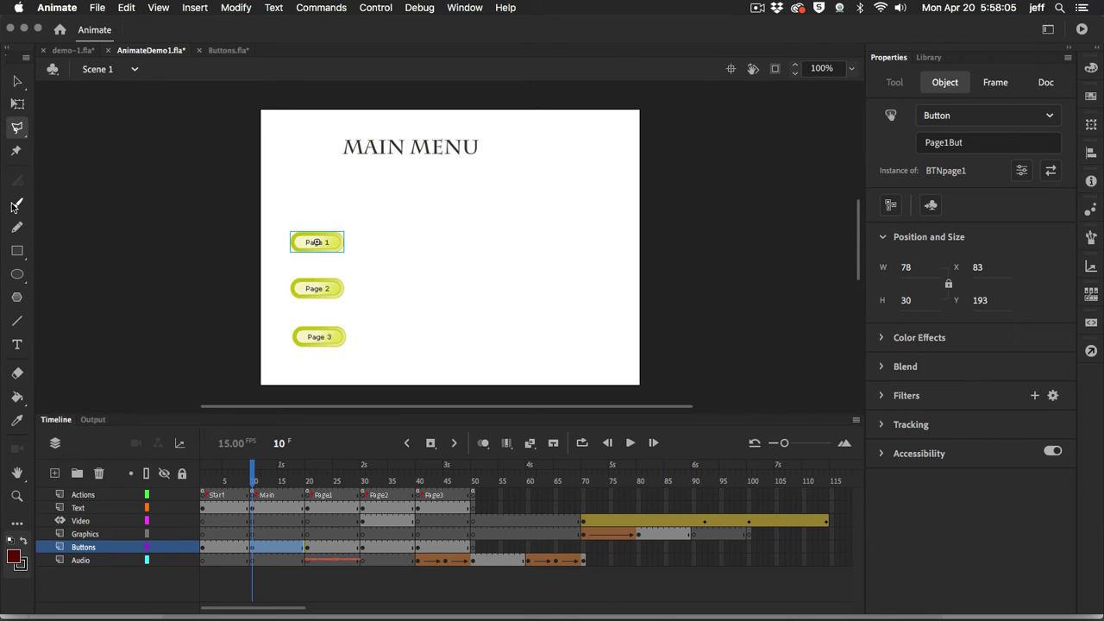
left_click(17, 250)
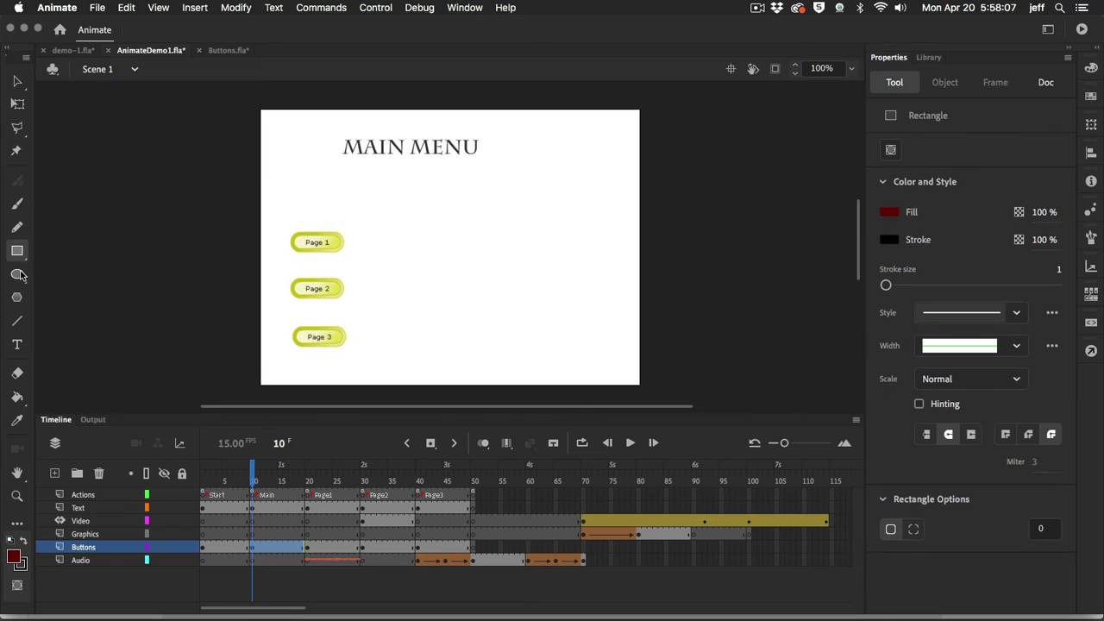
left_click(18, 274)
left_click(18, 297)
left_click(18, 321)
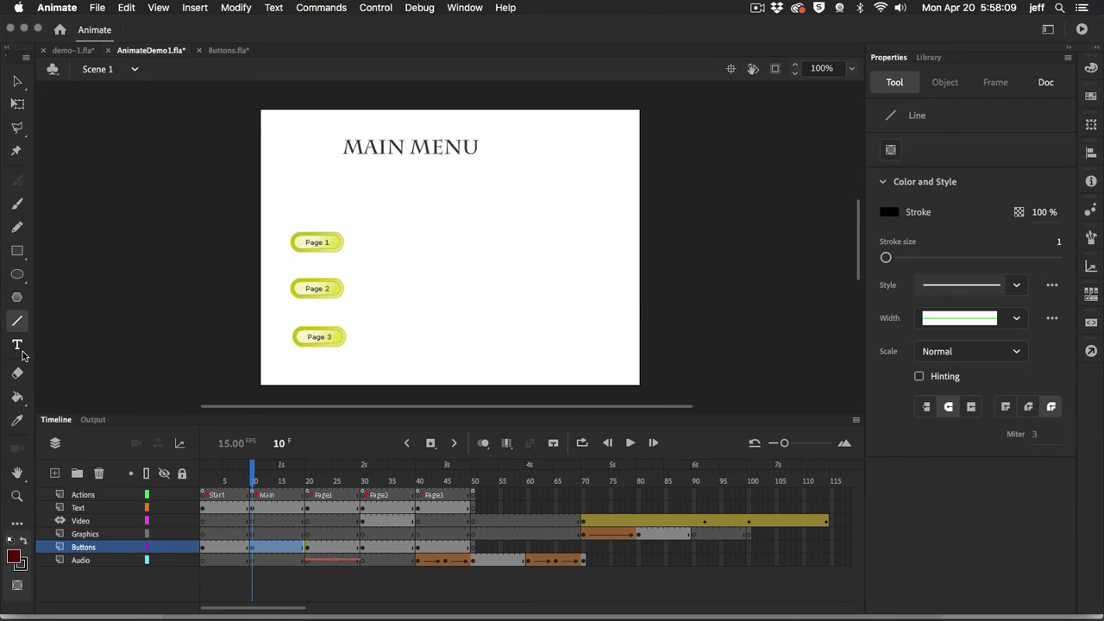
left_click(18, 344)
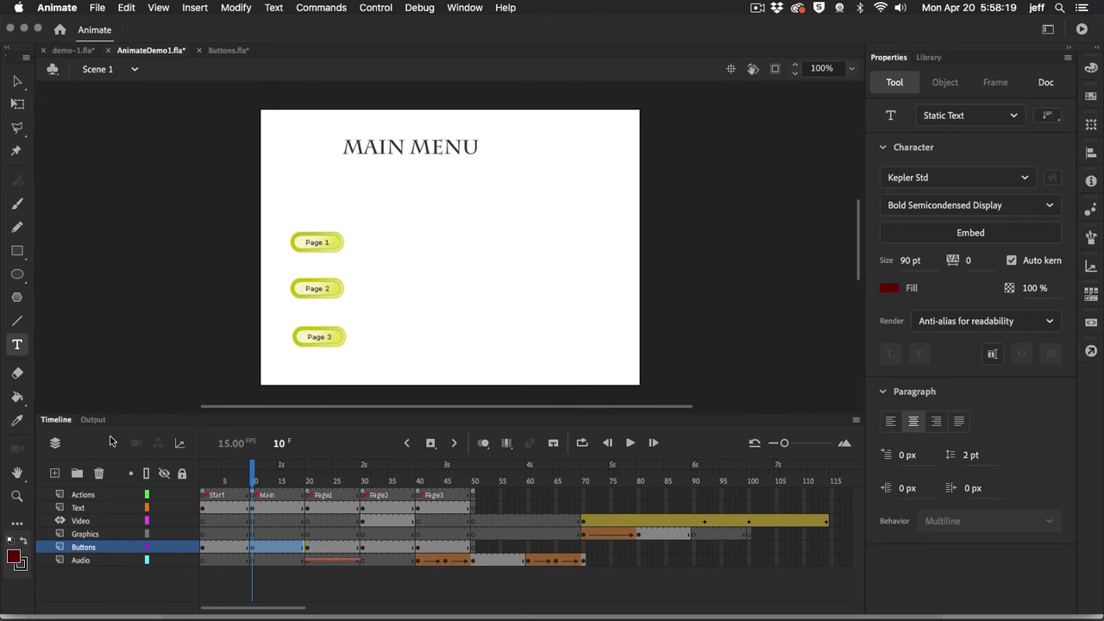
Show the document settings and discard an empty text box on the pasteboard.
left_click(84, 593)
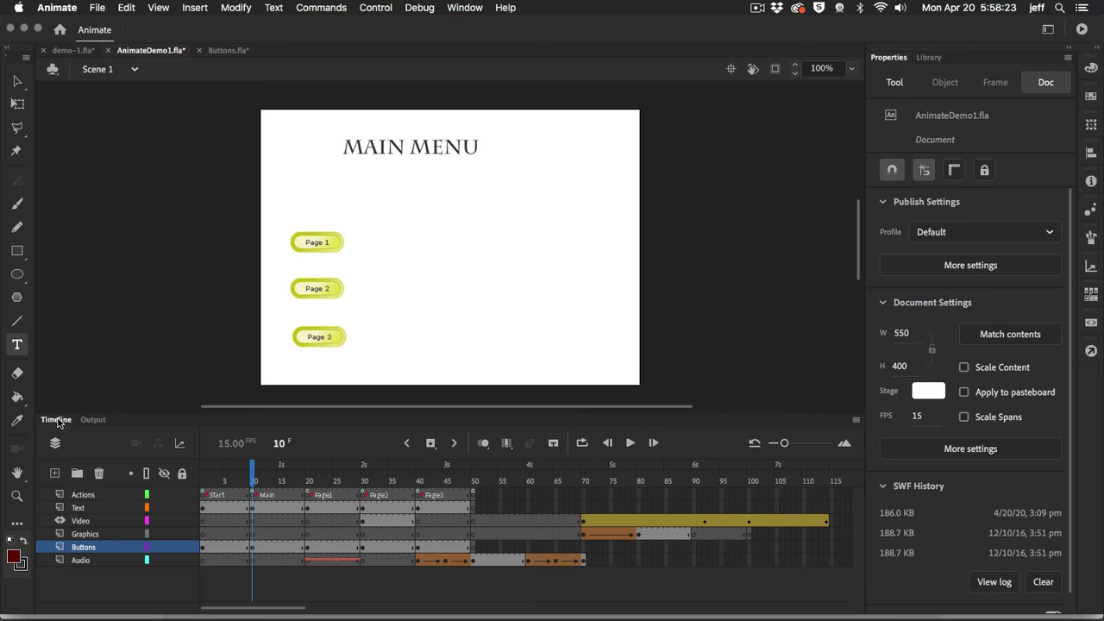
left_click(129, 168)
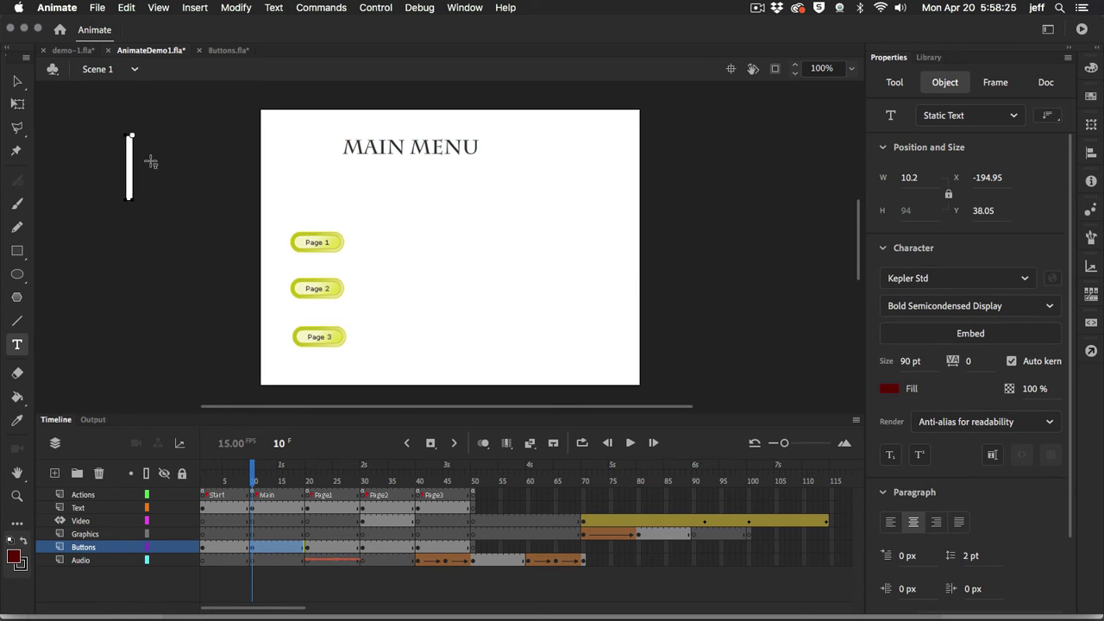
left_click(17, 80)
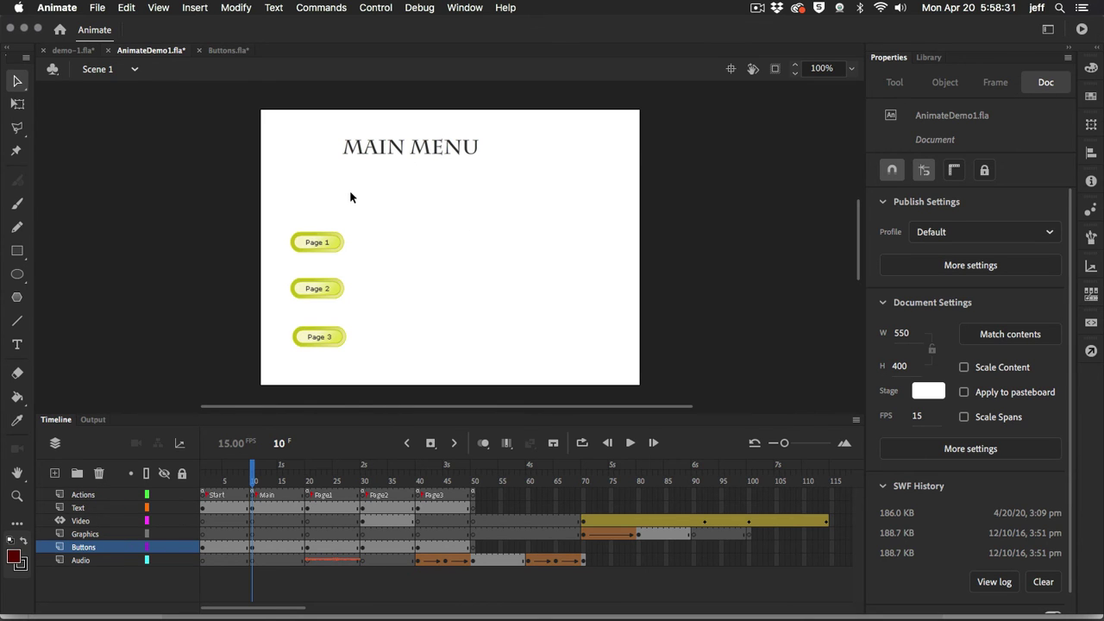
Go to frame 1 and select each layer: Actions, Text, Video, Graphics, Buttons, Audio.
left_click(204, 481)
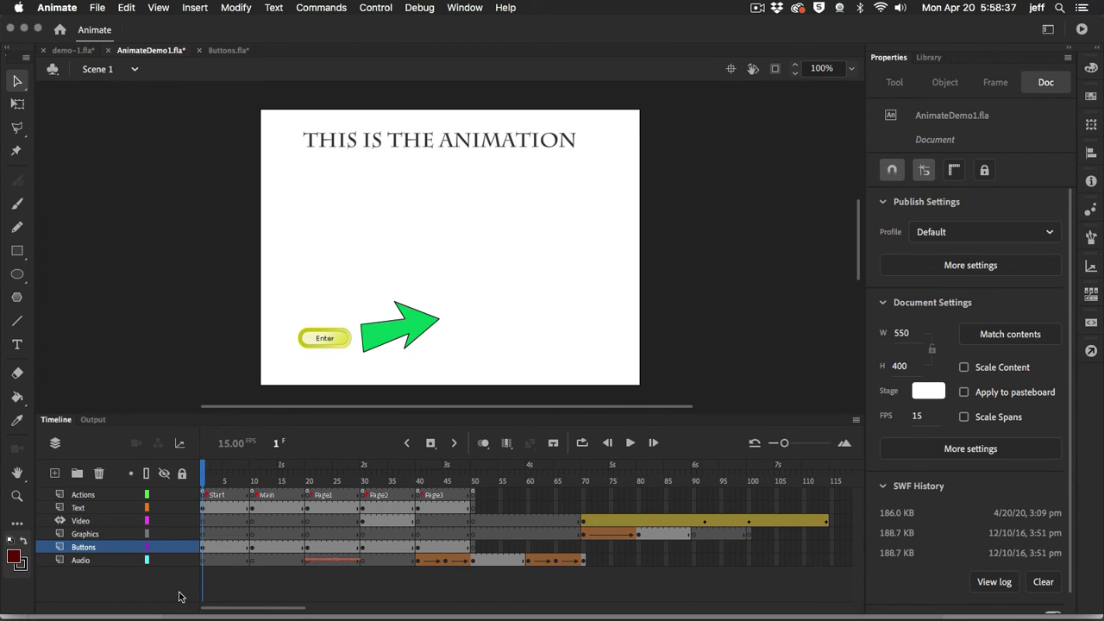
left_click(101, 496)
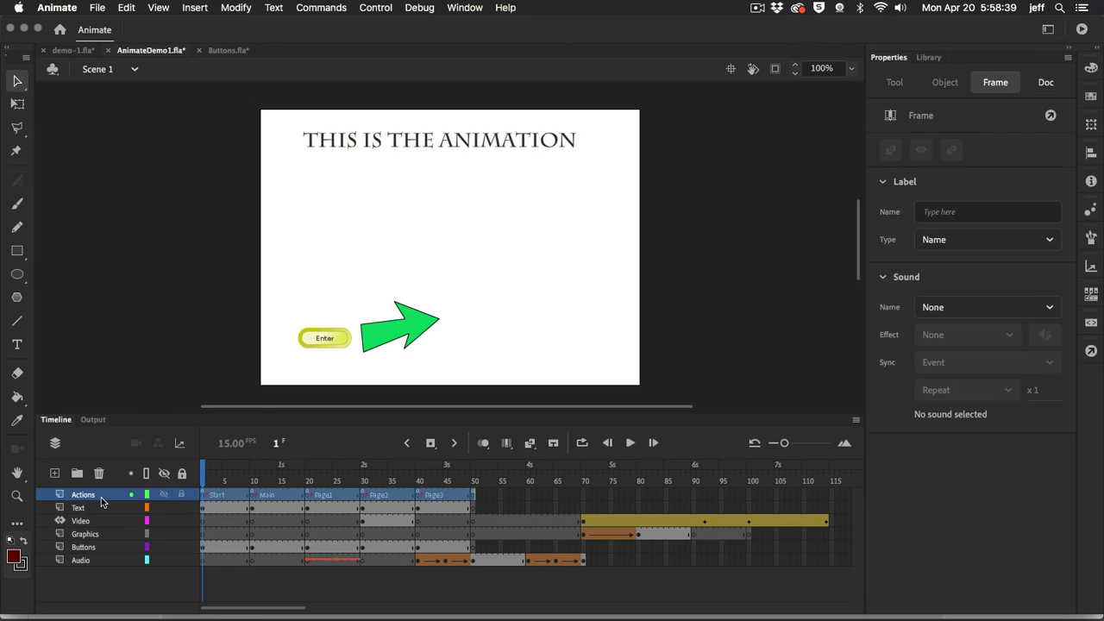
left_click(101, 507)
left_click(100, 521)
left_click(102, 534)
left_click(102, 547)
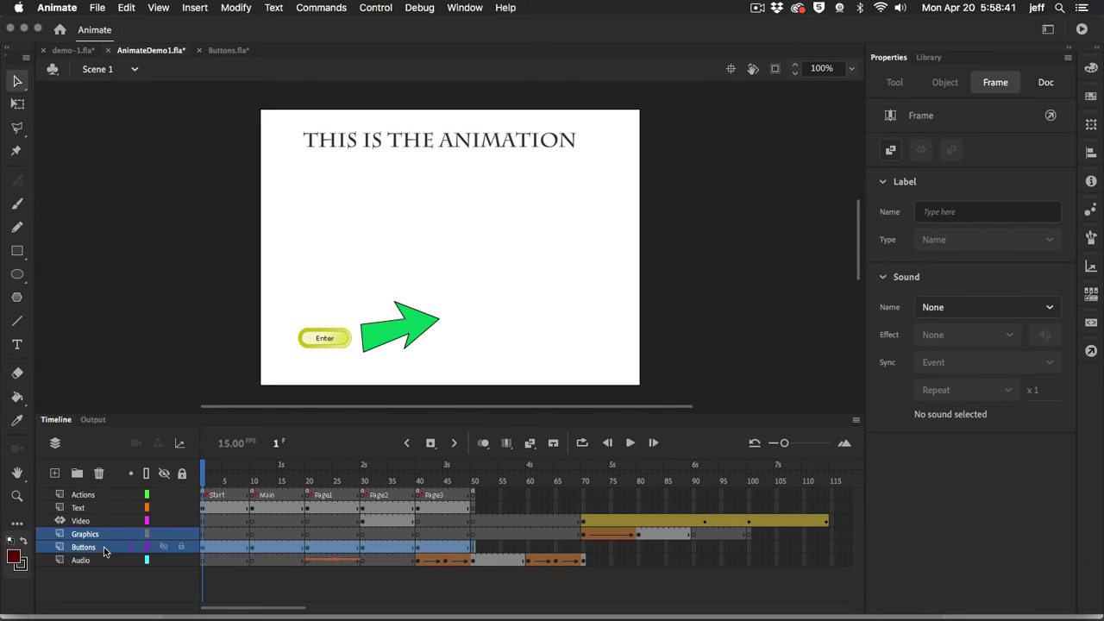
left_click(108, 561)
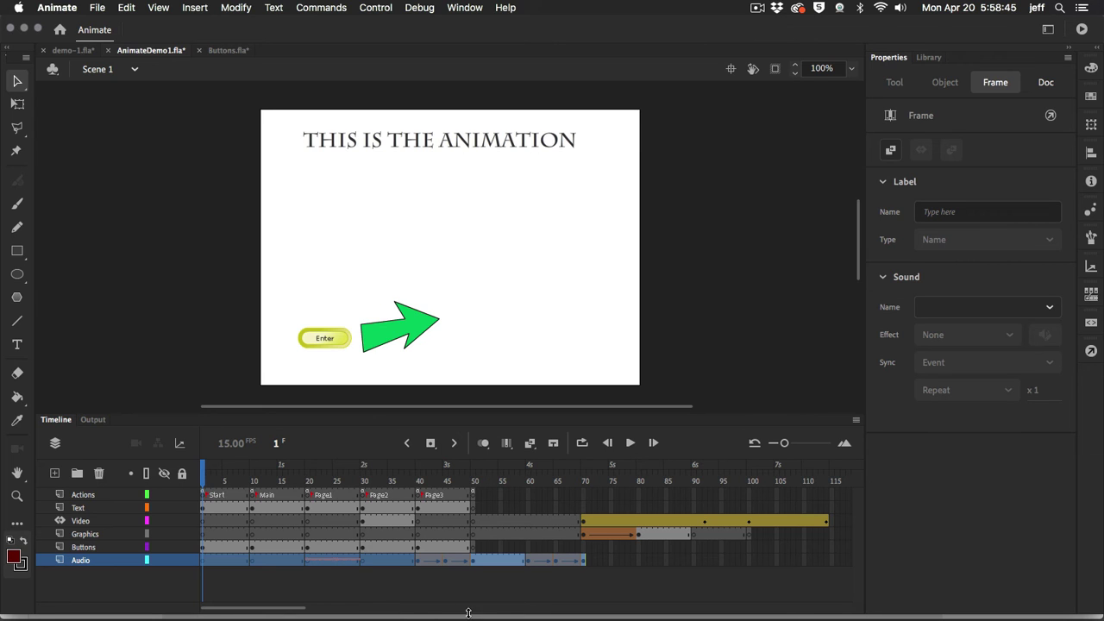
Scrub the playhead through frames 3–7 and zoom the timeline to frames 1–22.
left_click(230, 481)
mouse_move(240, 481)
left_mouse_down()
mouse_move(256, 481)
mouse_move(236, 480)
left_mouse_up()
left_click(236, 481)
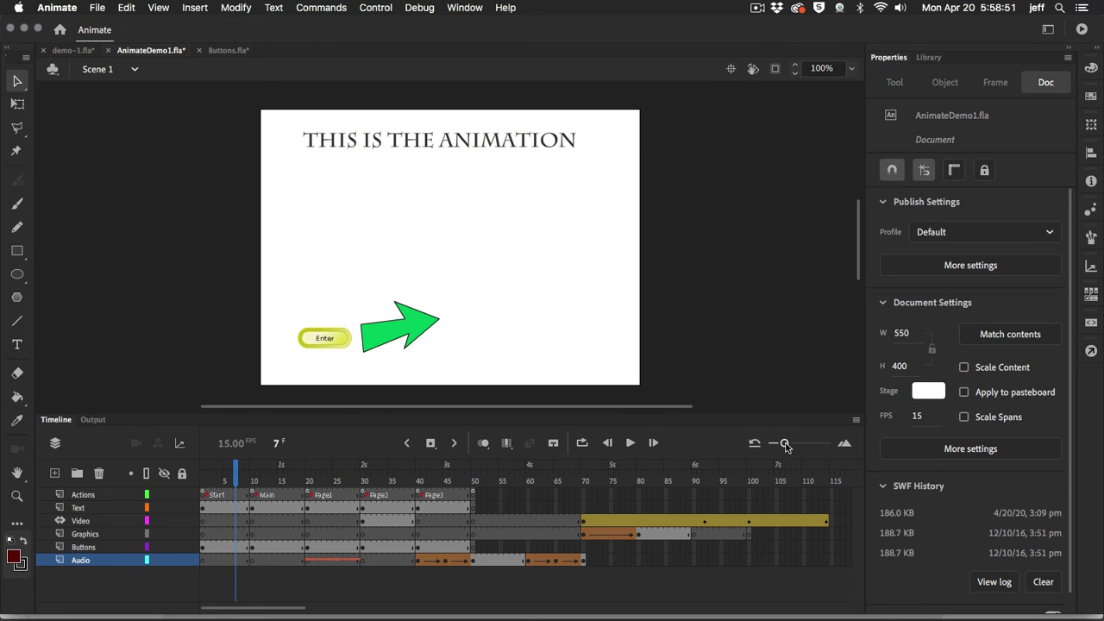
left_click_drag(785, 444, 812, 443)
left_click(287, 497)
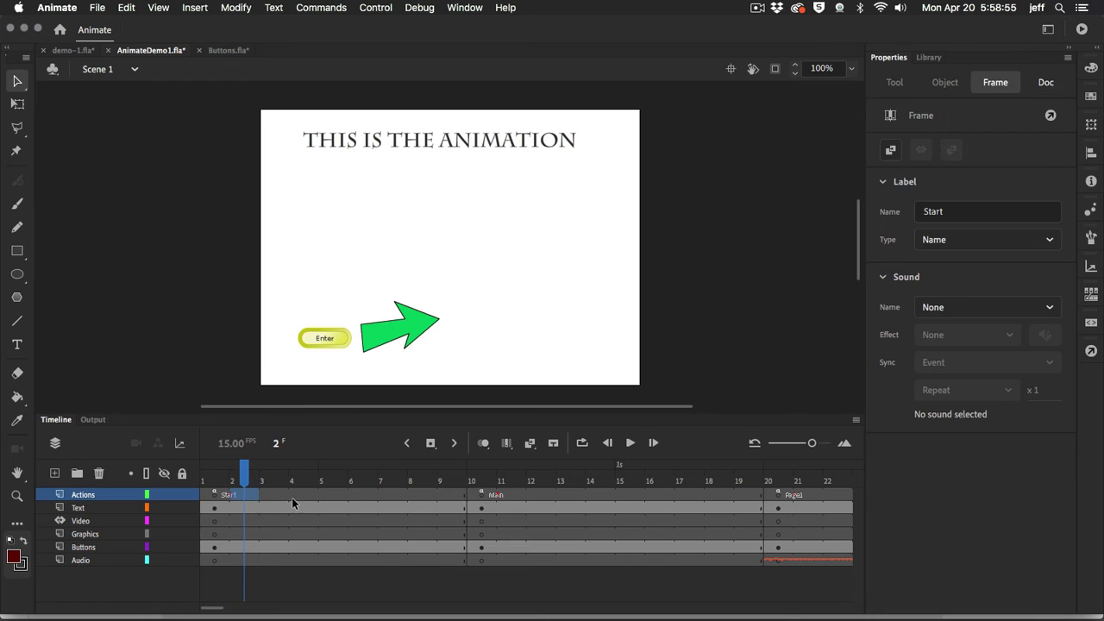
left_click_drag(287, 499, 393, 503)
Jump to frame 10, labelled Main, and zoom the timeline out to frames 1–75.
left_click(210, 481)
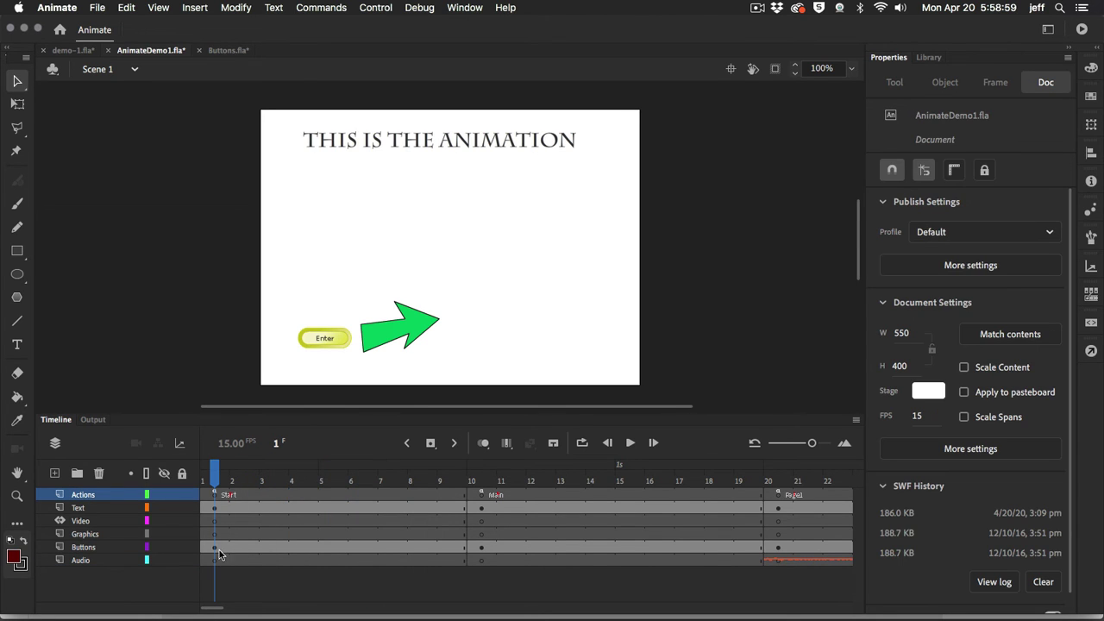
left_click(481, 481)
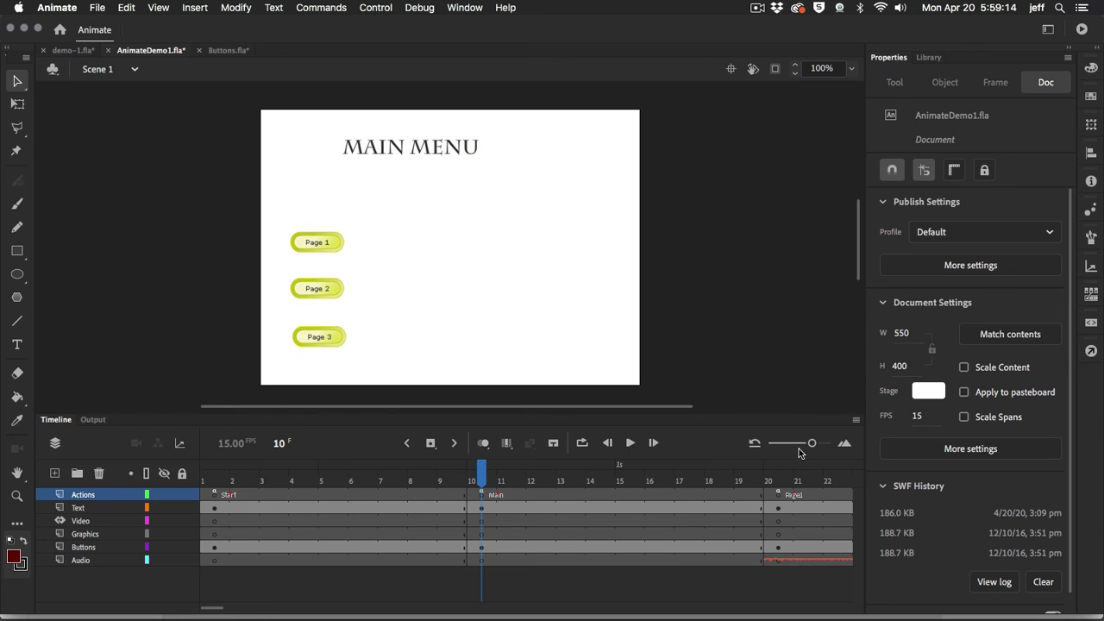
left_click_drag(812, 446, 786, 452)
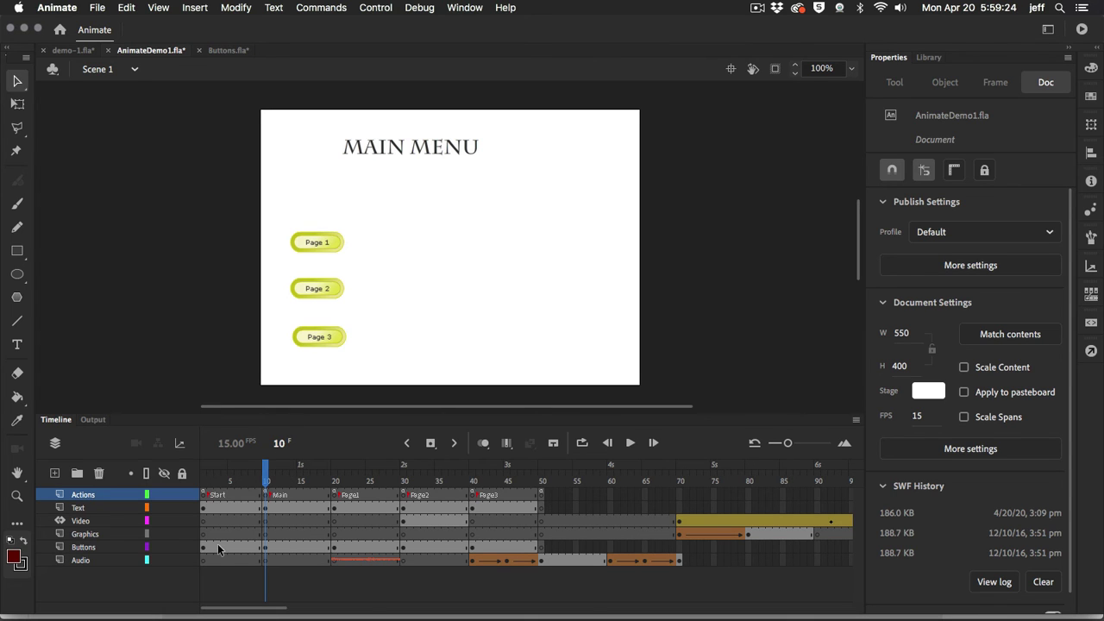
Preview frames 1, 10 and 20 (Start, Main, Page1) and zoom the timeline frames in.
left_click(266, 498)
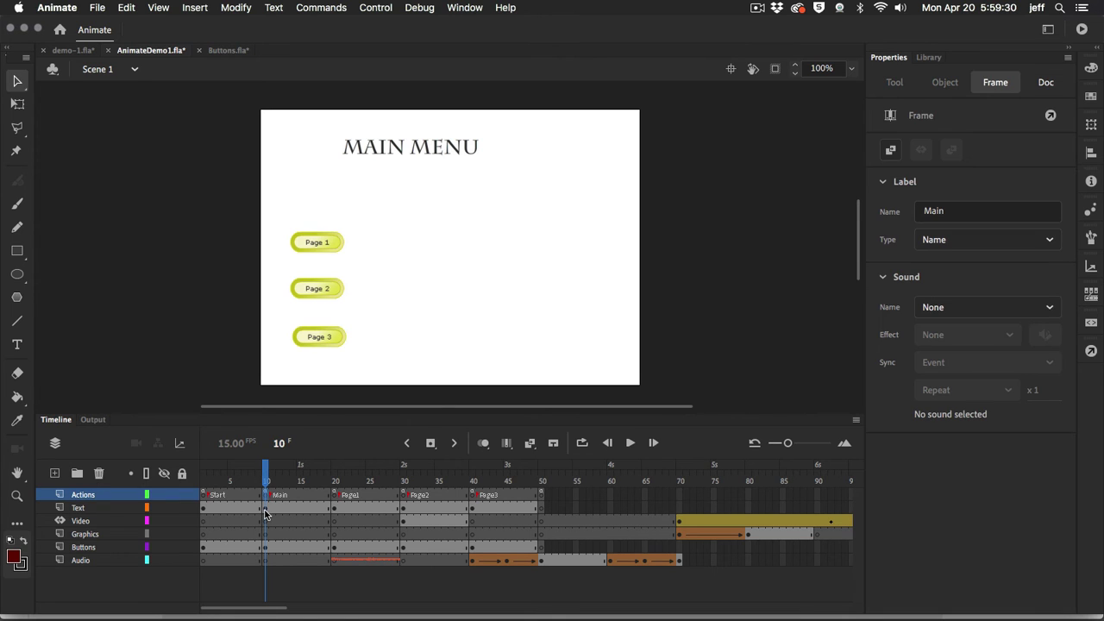
left_click(204, 498)
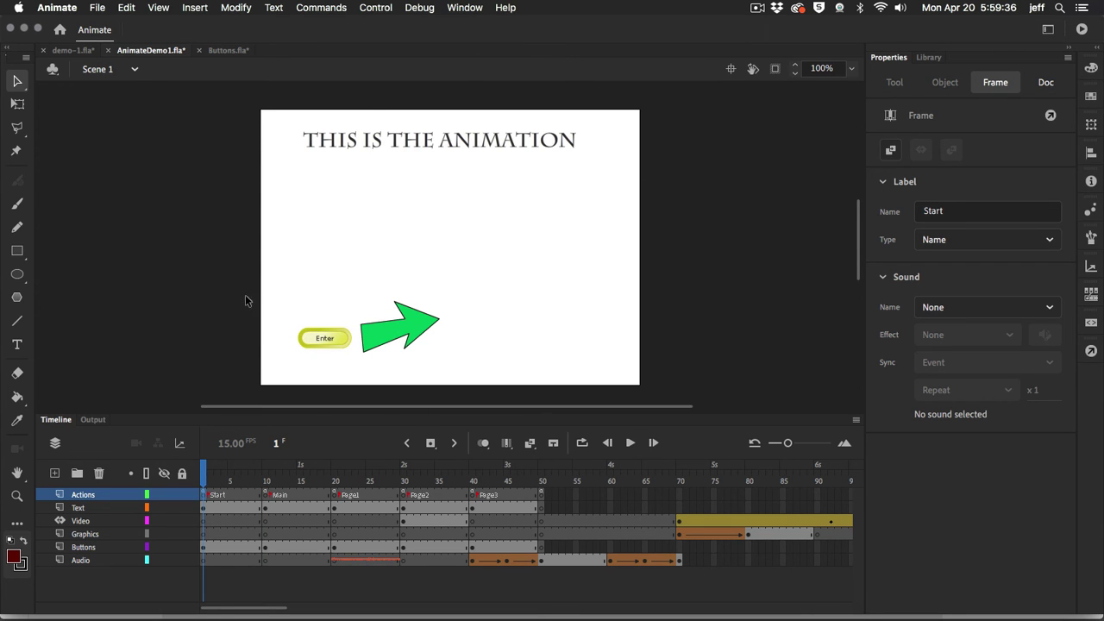
left_click(265, 501)
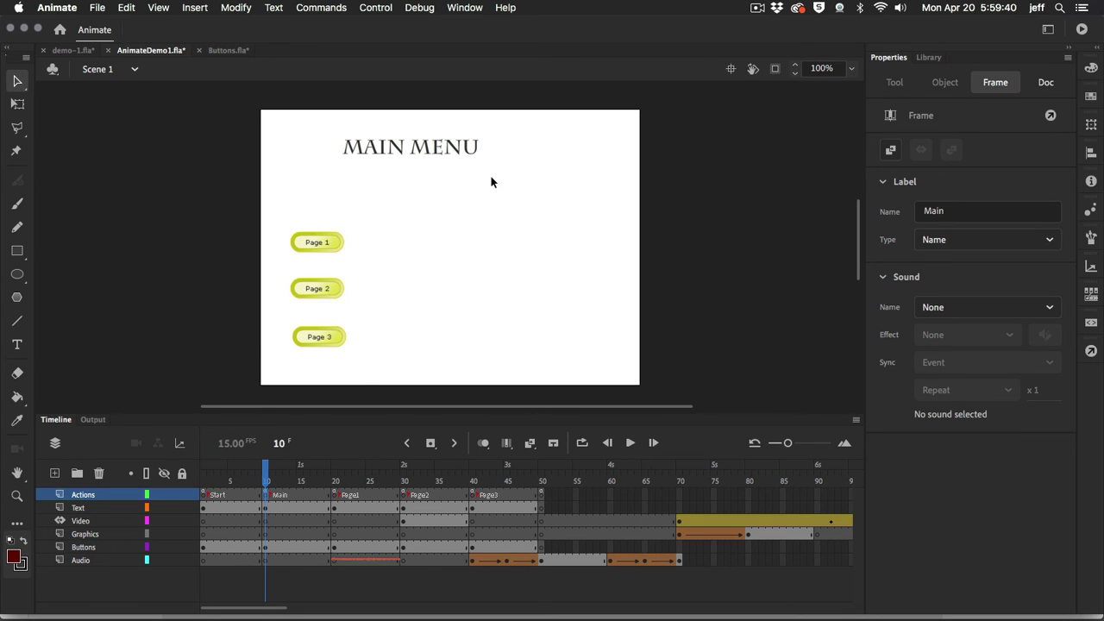
left_click(335, 496)
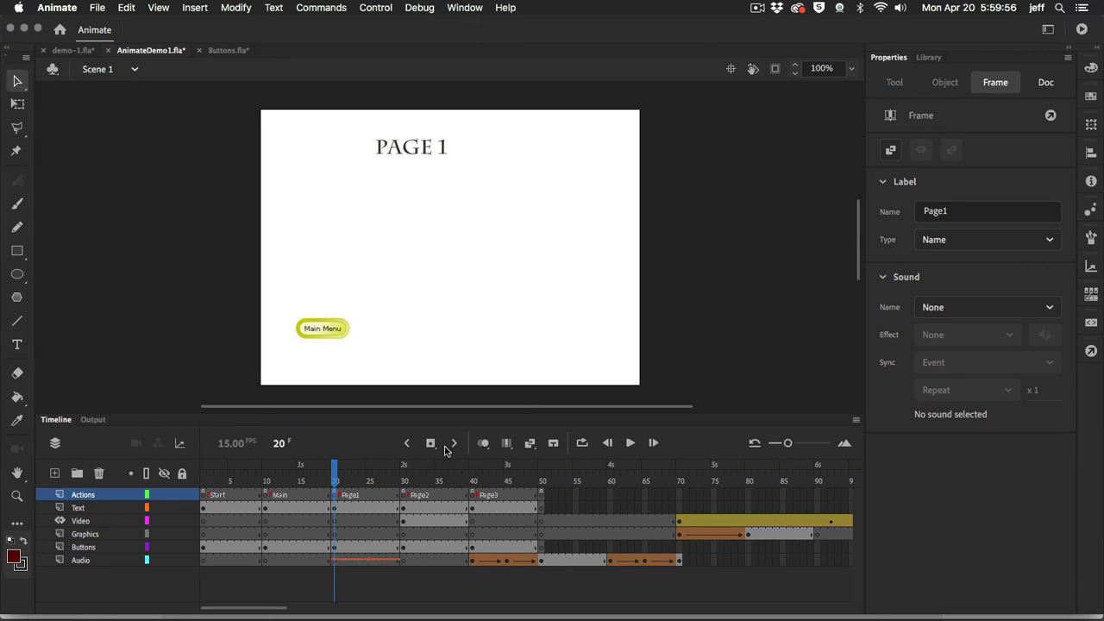
mouse_move(788, 443)
left_mouse_down()
mouse_move(800, 443)
mouse_move(787, 444)
left_mouse_up()
Select the Main Menu button, check frame 20's Page1 label in Frame properties, then return to Doc.
left_click(321, 329)
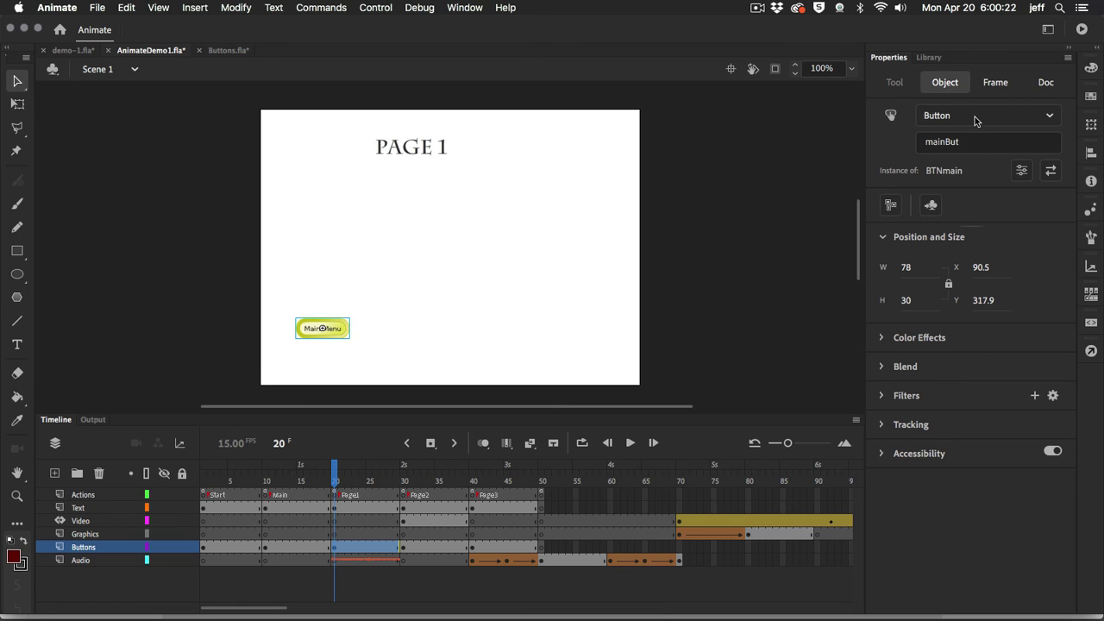
left_click(996, 84)
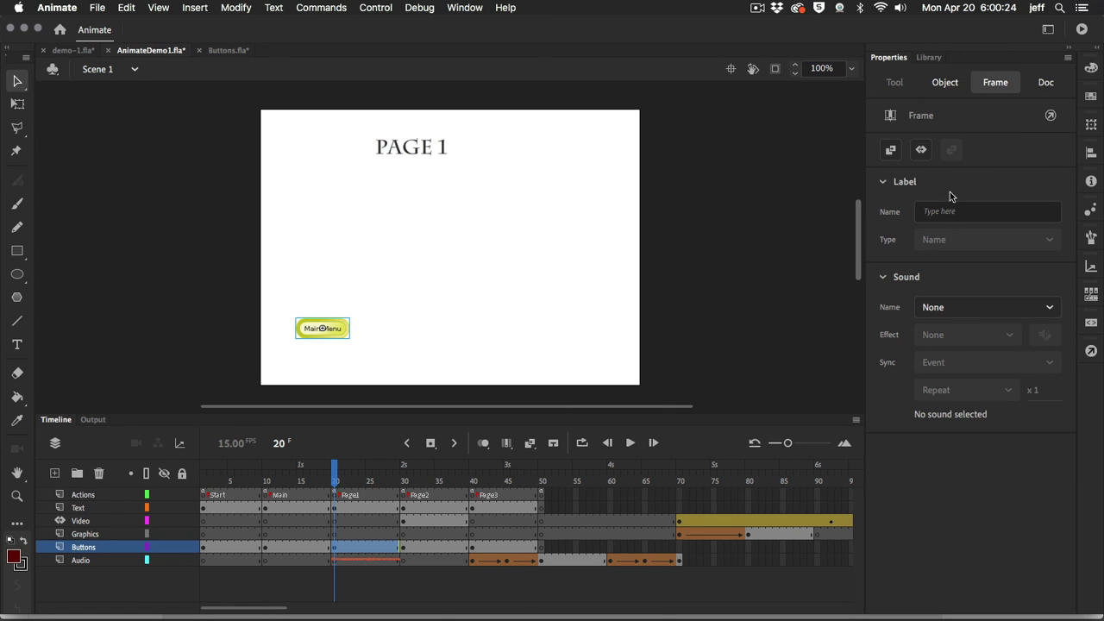
left_click(335, 495)
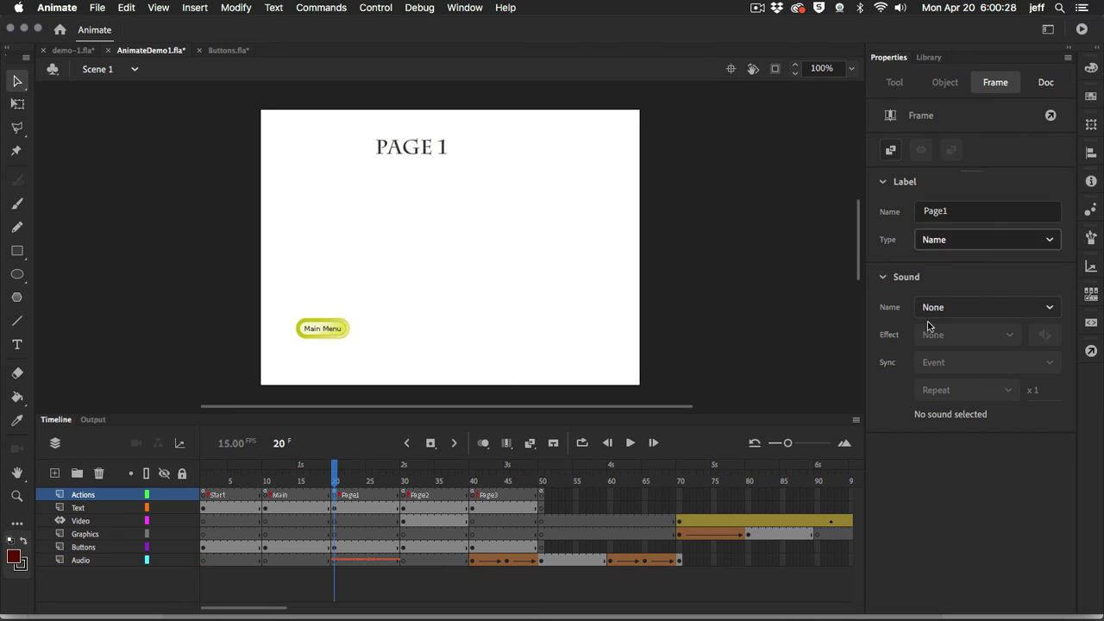
left_click(1045, 83)
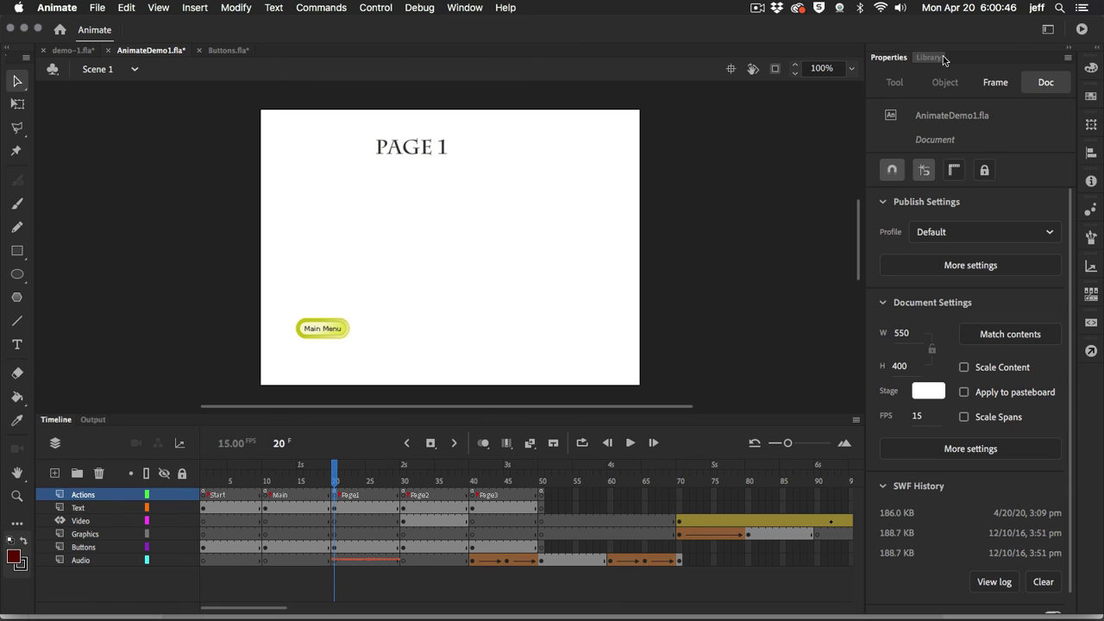
left_click(1092, 73)
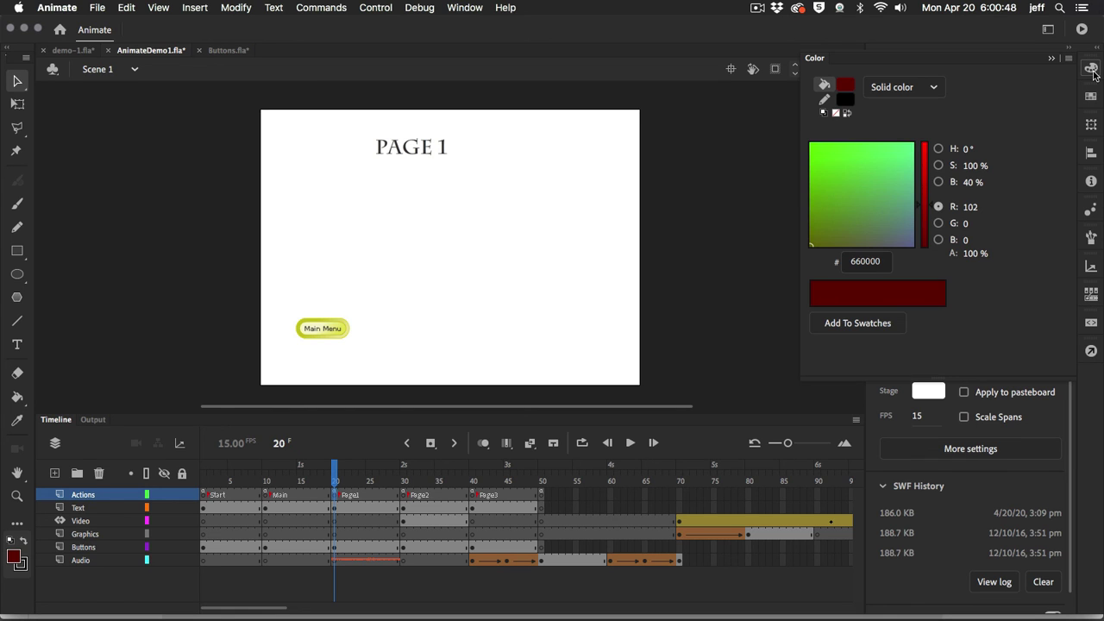
left_click(1091, 125)
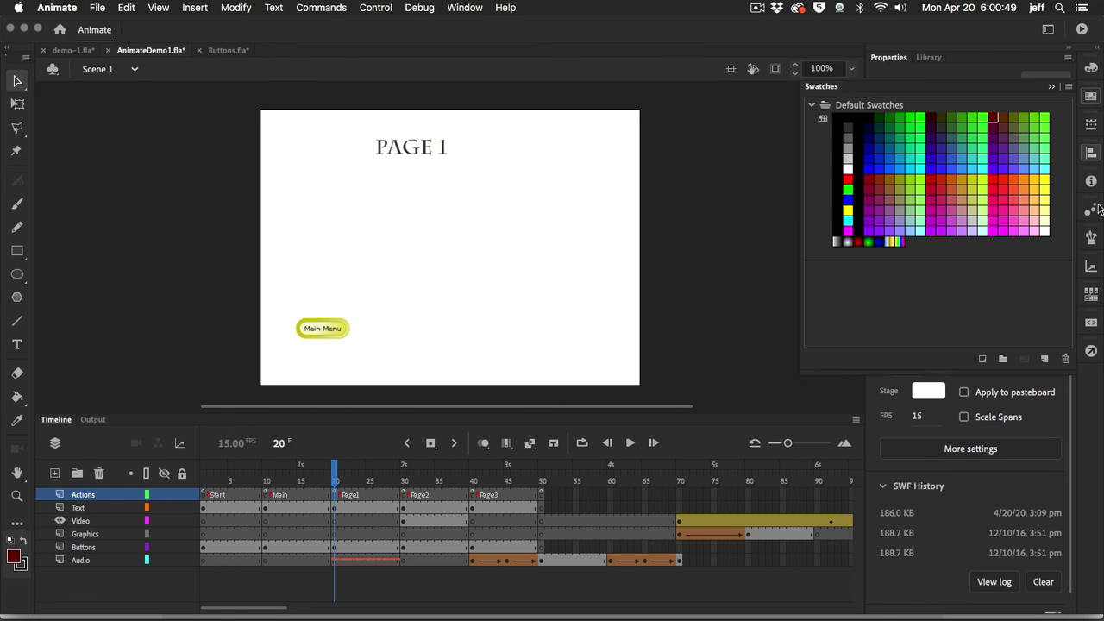
left_click(1091, 126)
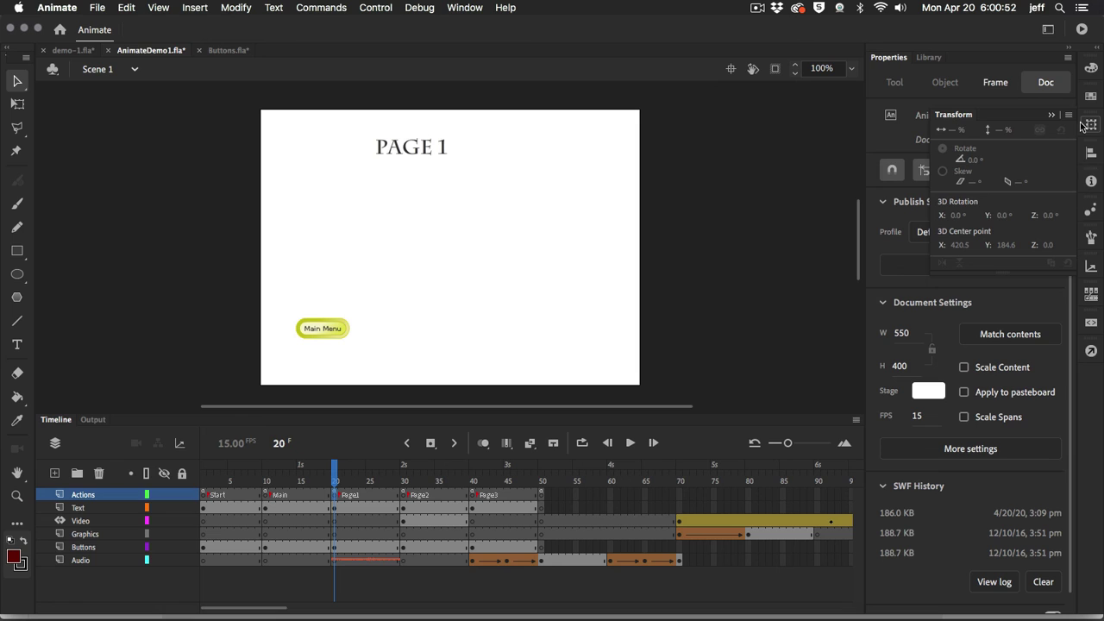
left_click(1093, 154)
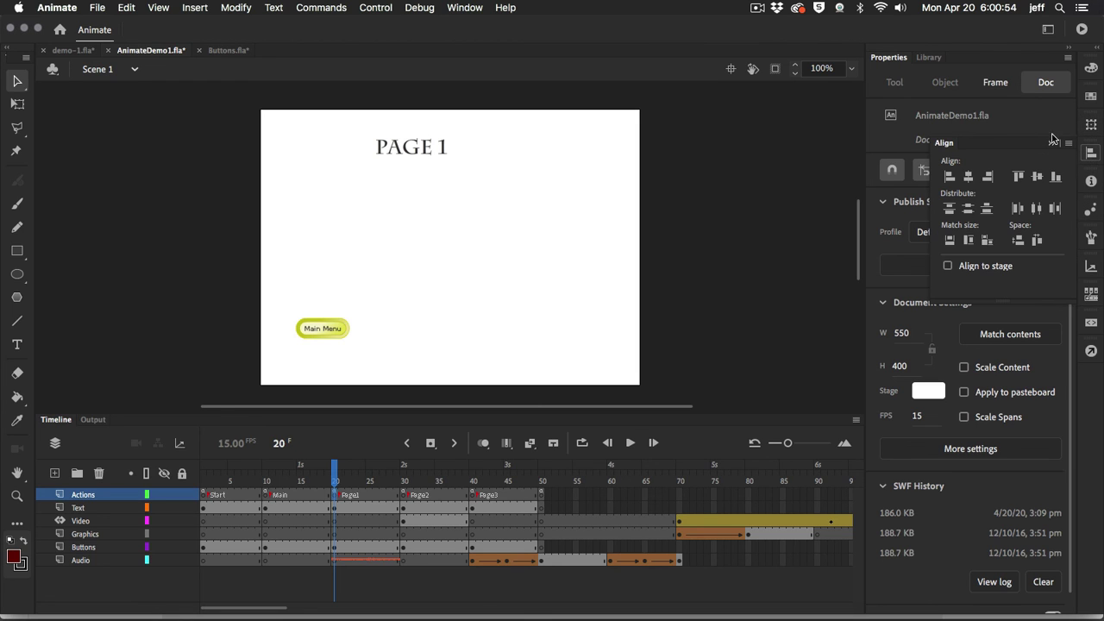
left_click(783, 190)
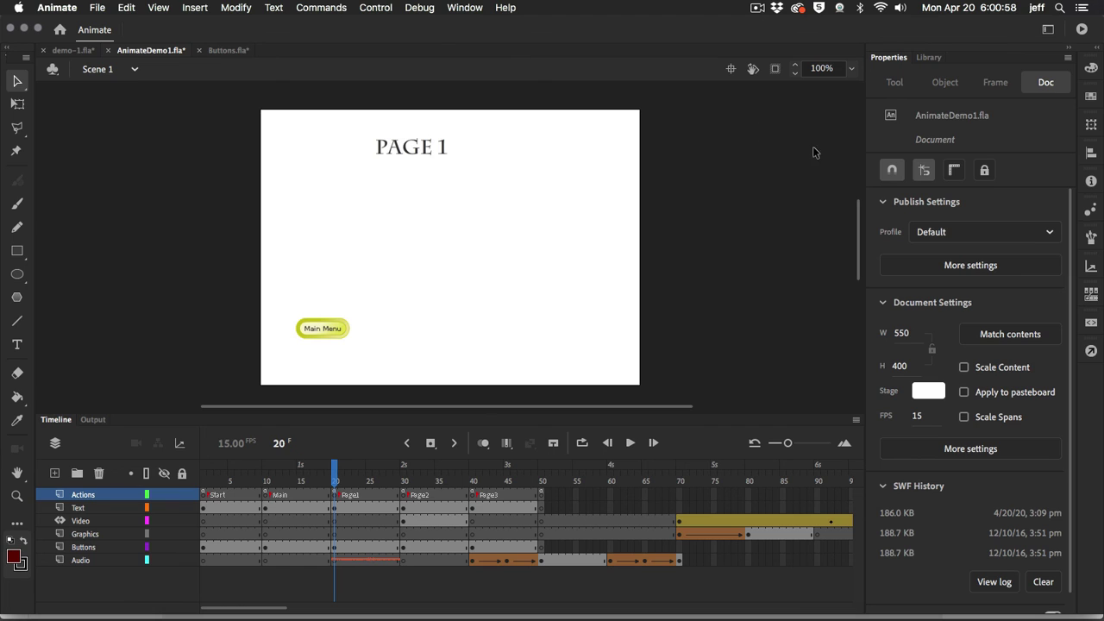
Switch the side panel to the Library tab to list AnimateDemo1.fla's 14 items.
left_click(930, 58)
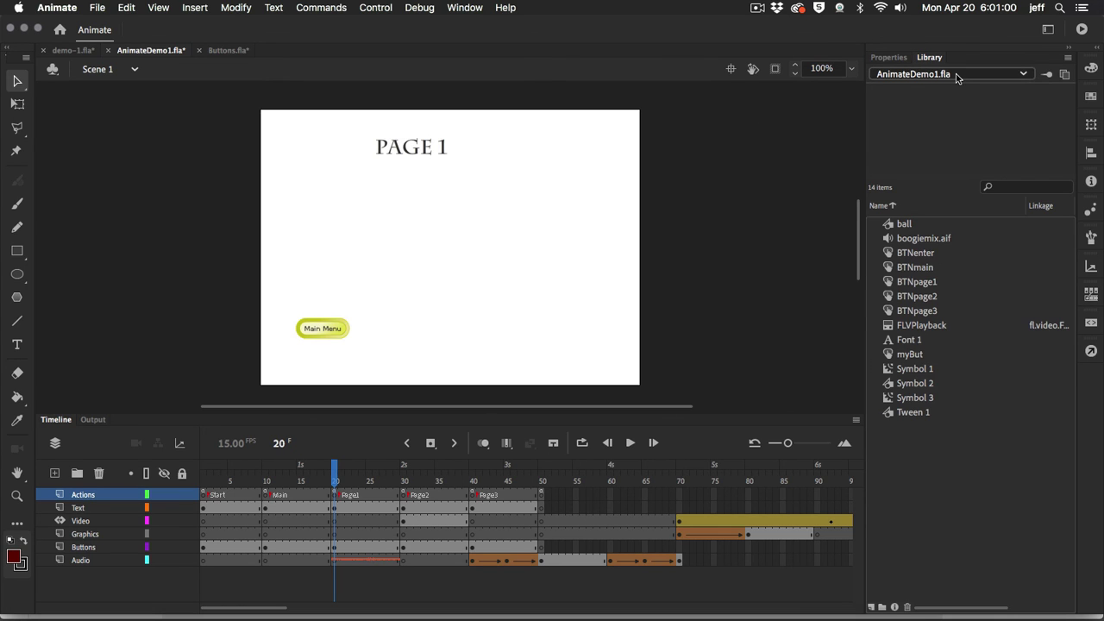